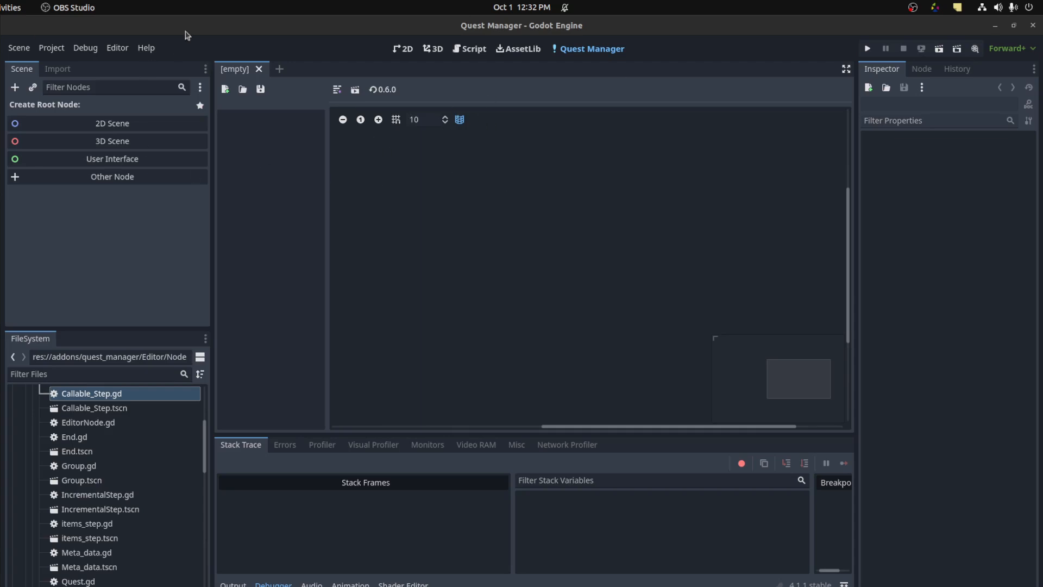
# Add a Quest node and fill in its name 'Quest 1' and details 'Some details'.
pyautogui.click(338, 89)
pyautogui.click(352, 105)
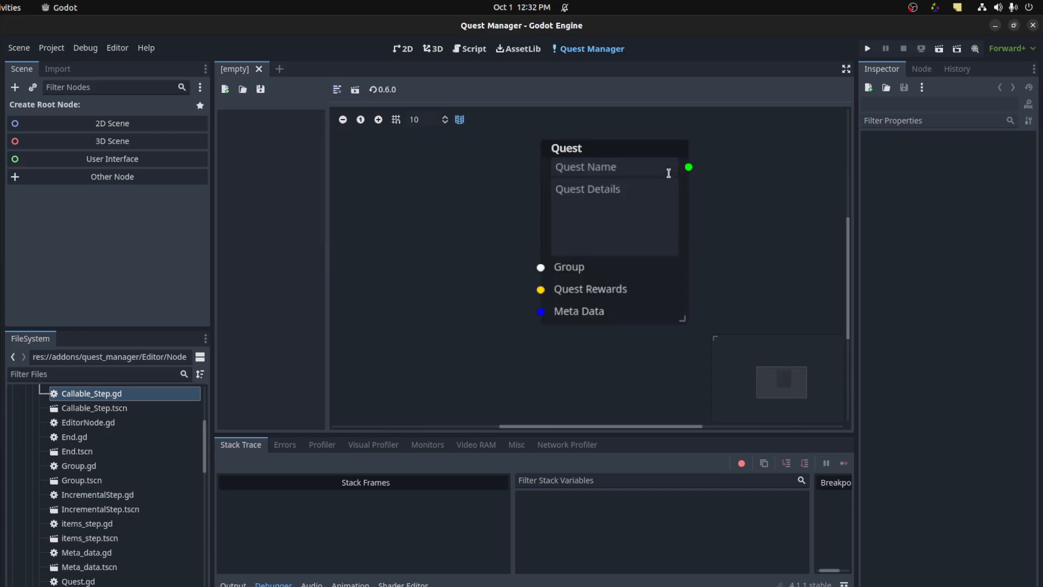
pyautogui.click(417, 216)
pyautogui.write('Qu')
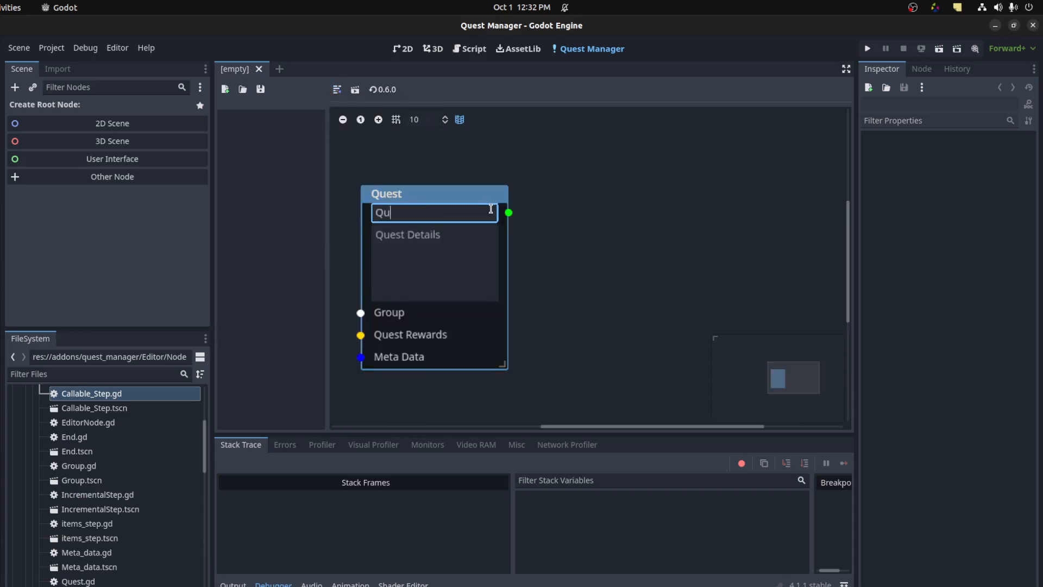
pyautogui.write('est 1')
pyautogui.click(481, 241)
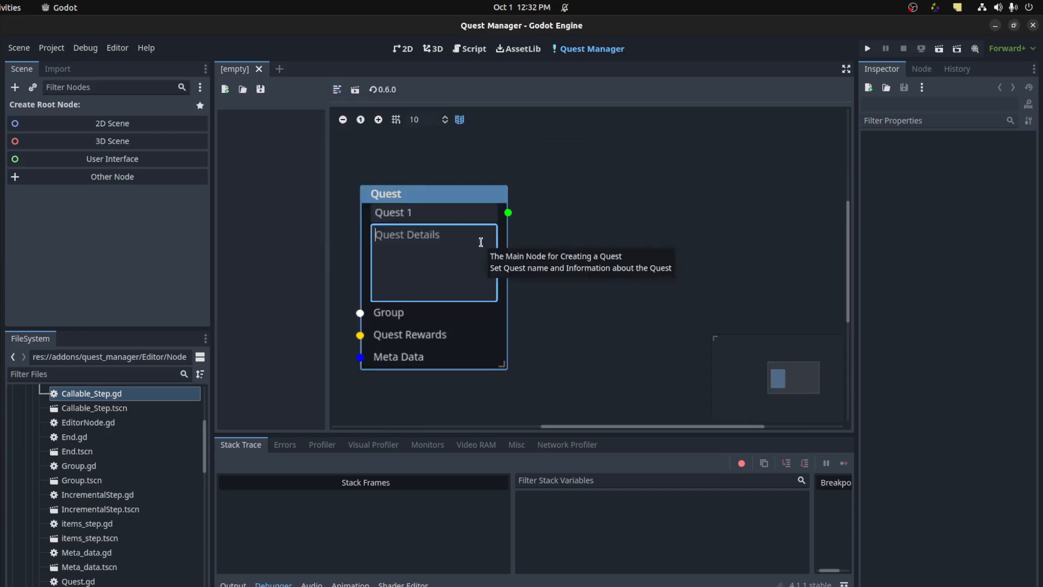
pyautogui.write('Some details')
pyautogui.scroll(-2, 527, 237)
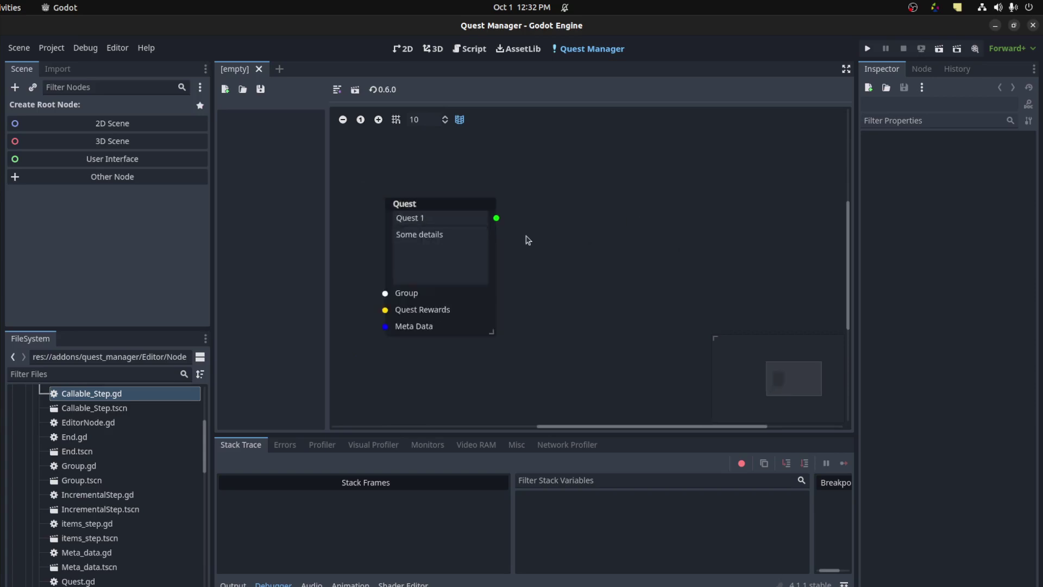
# Add an Action Step node described as 'Step1'.
pyautogui.click(336, 89)
pyautogui.click(359, 123)
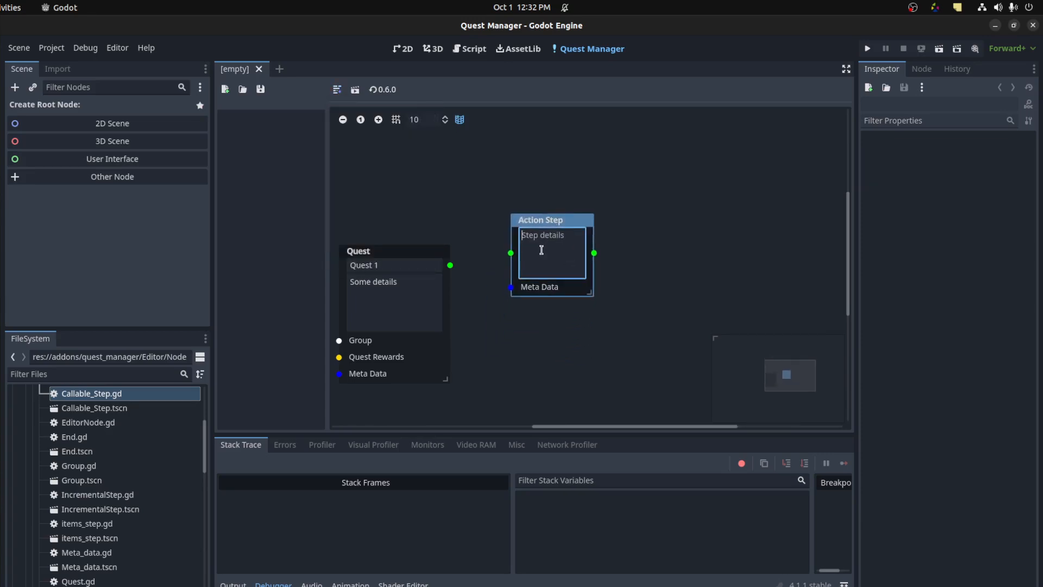
pyautogui.write('Step1')
# Wire the Quest into Step1 and add a Branch Step node placed to the right.
pyautogui.moveTo(449, 265); pyautogui.dragTo(511, 253)
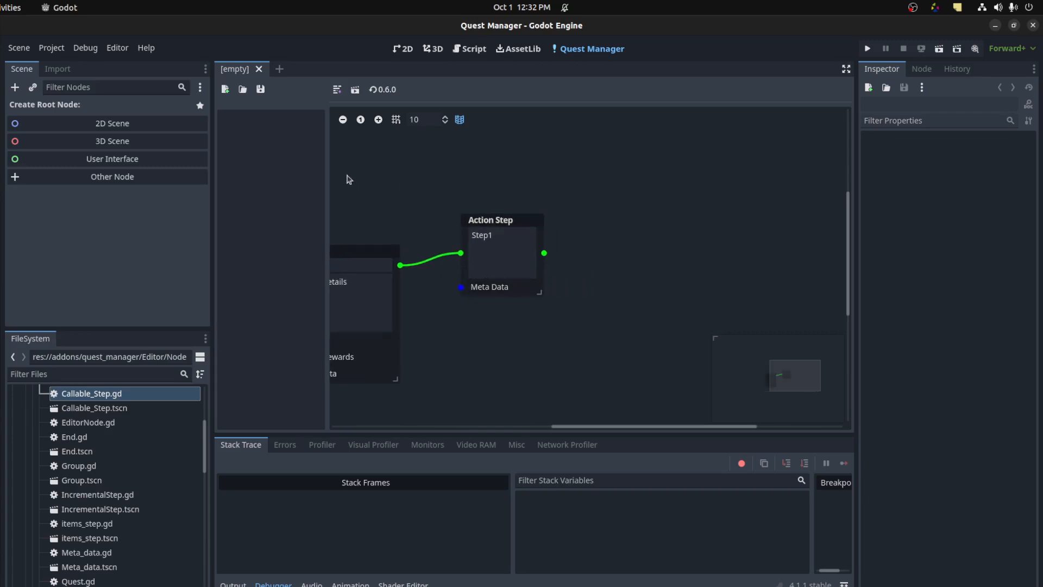
pyautogui.click(336, 90)
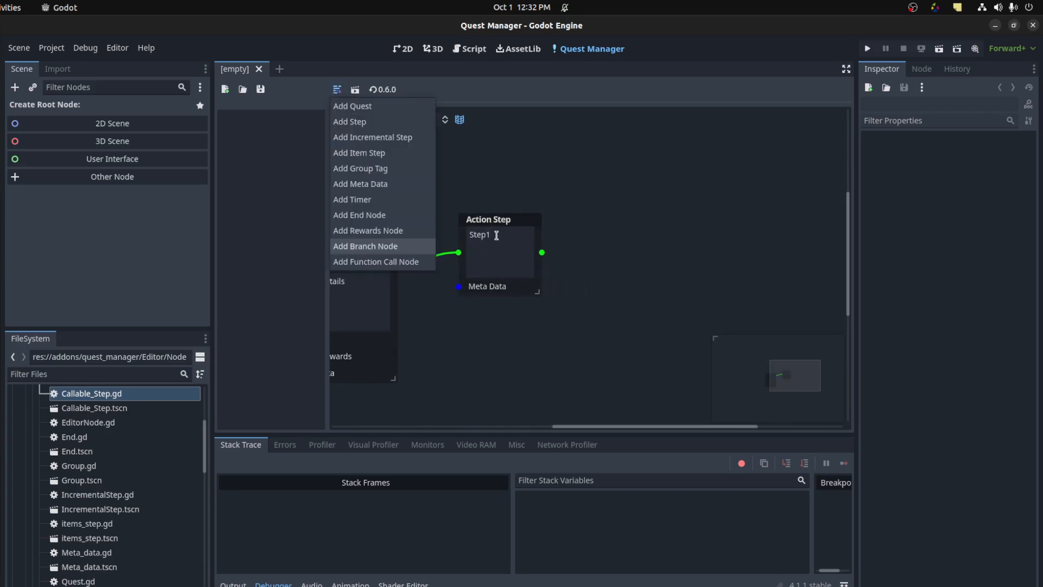
pyautogui.click(408, 245)
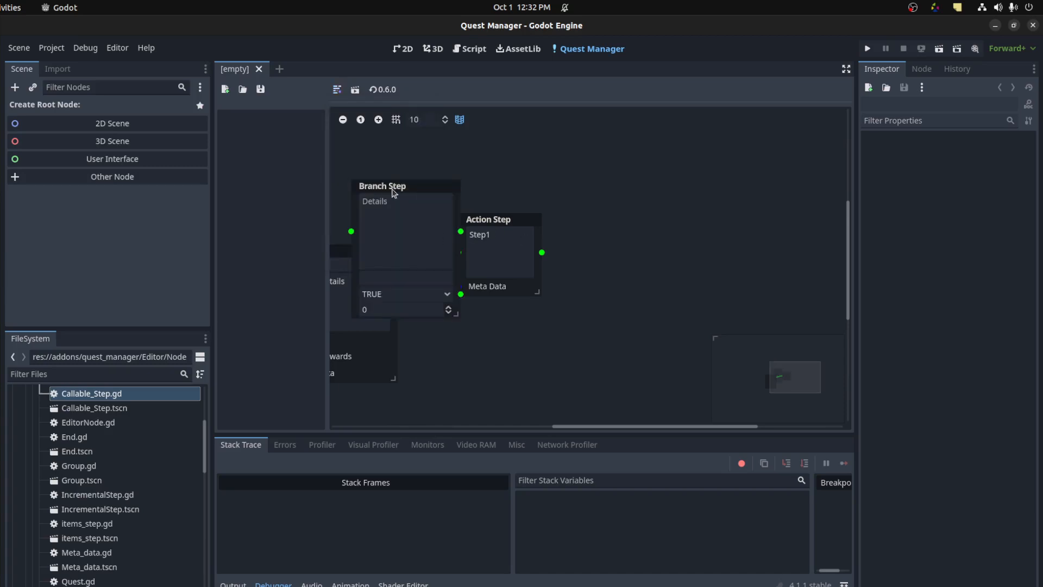
pyautogui.moveTo(392, 192); pyautogui.dragTo(659, 190)
pyautogui.click(500, 222)
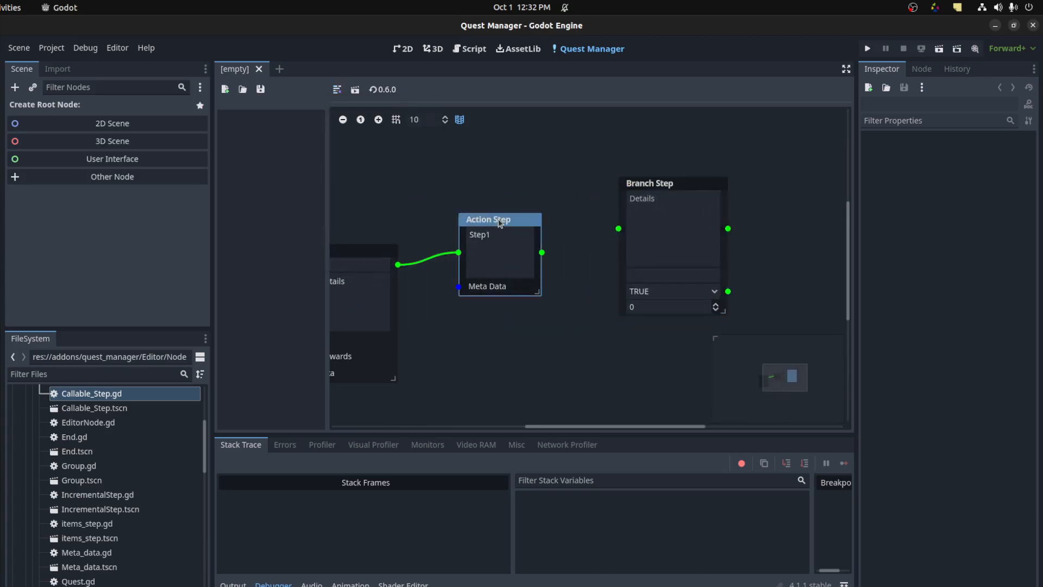
pyautogui.hscroll(2, 506, 269)
pyautogui.hscroll(3, 514, 326)
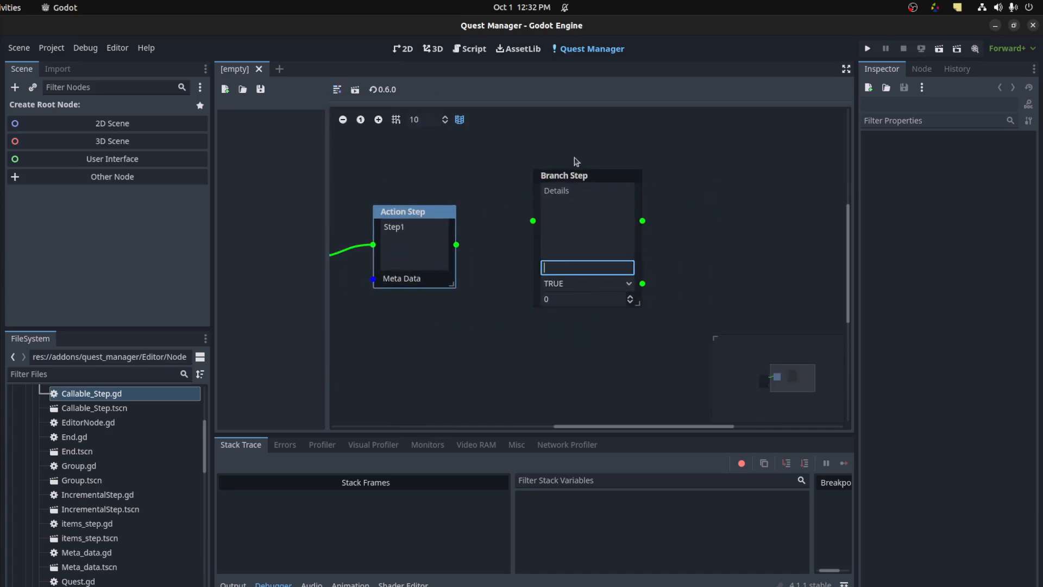
# Describe the branch as 'Branch Step', keep condition TRUE, and wire Step1 into it.
pyautogui.click(552, 296)
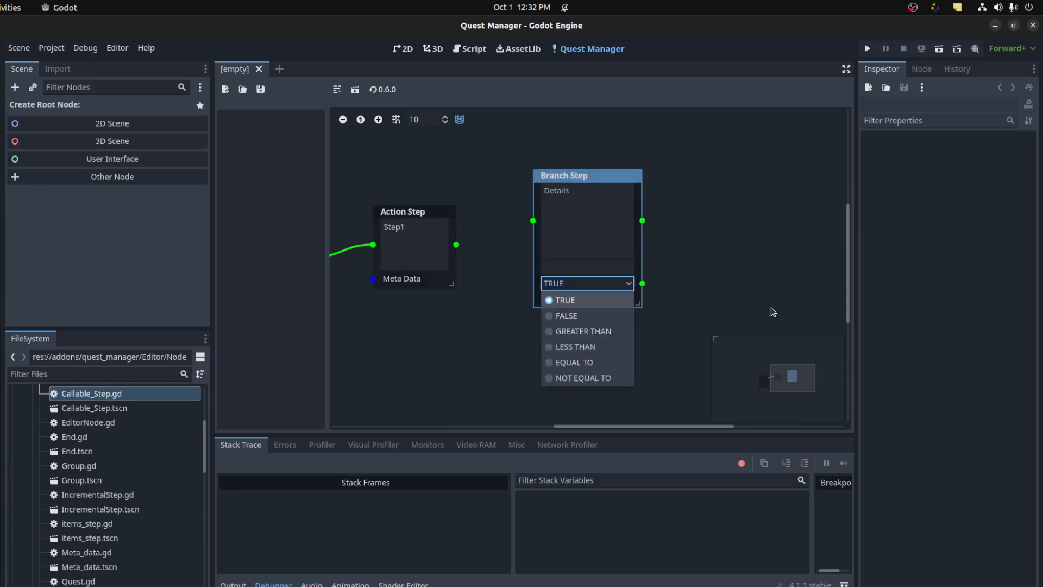
pyautogui.click(645, 285)
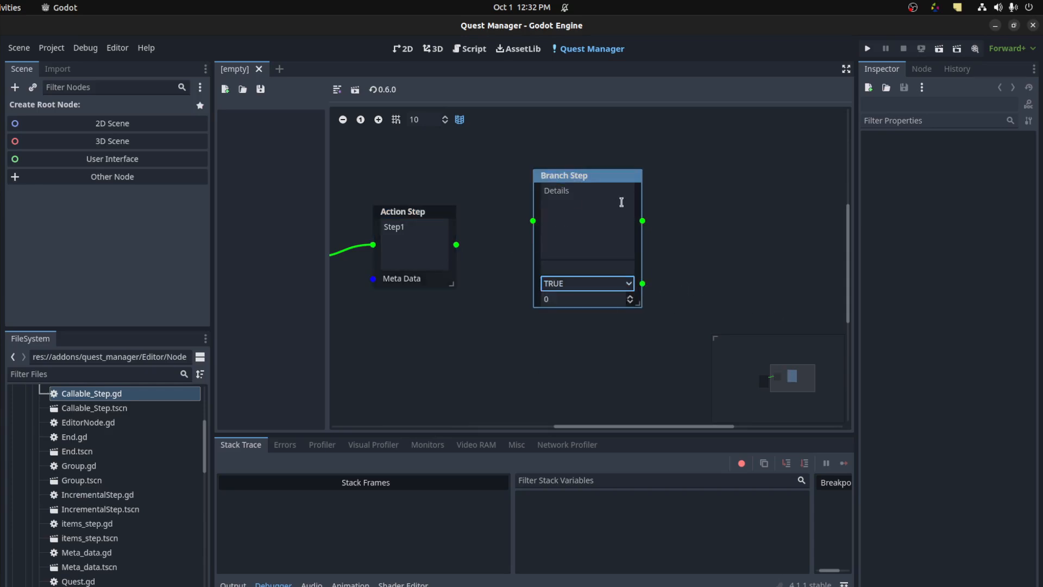
pyautogui.click(622, 186)
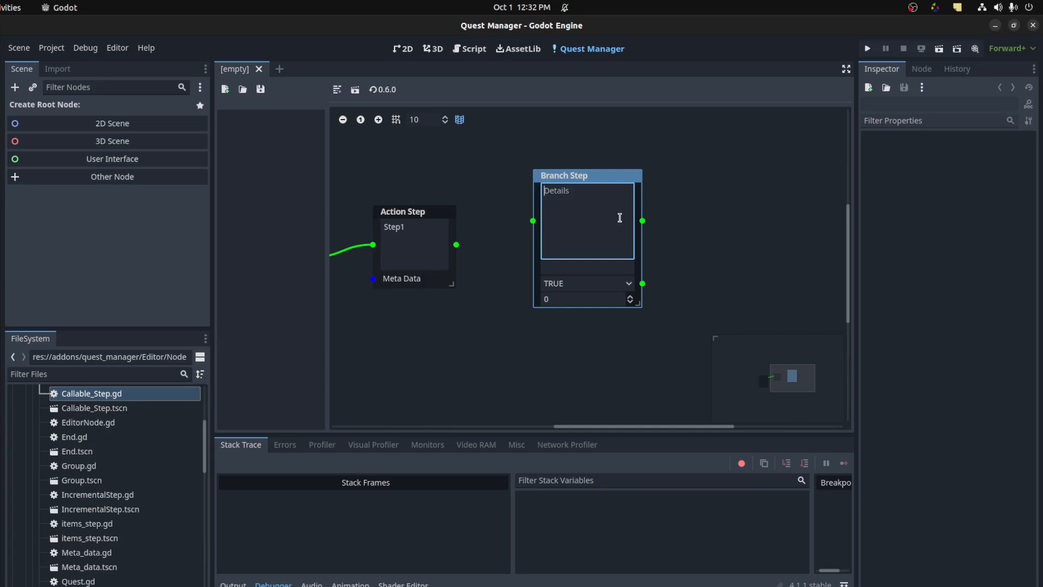
pyautogui.write('Branch Step')
pyautogui.moveTo(456, 244); pyautogui.dragTo(545, 227)
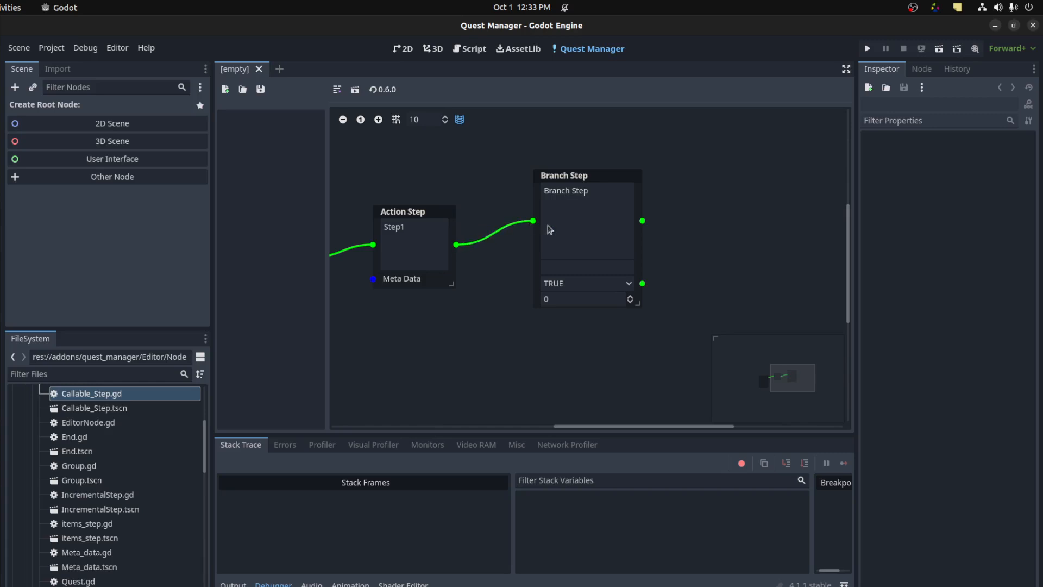
pyautogui.hscroll(3, 548, 230)
pyautogui.hscroll(-5, 432, 204)
# Duplicate Step1 as 'Step2' on the Branch Step's first output.
pyautogui.click(510, 204)
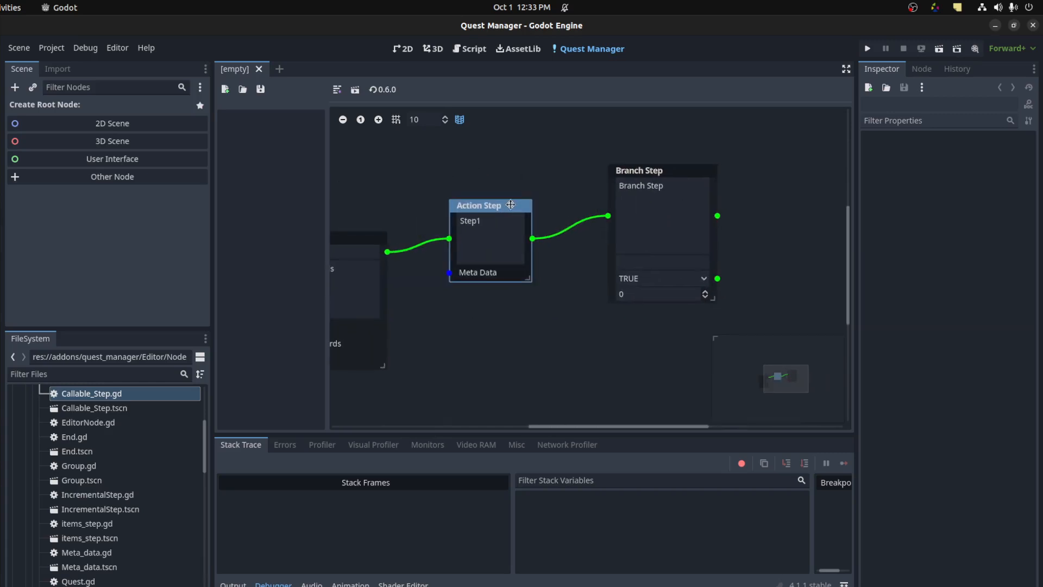
pyautogui.moveTo(510, 205); pyautogui.dragTo(512, 206)
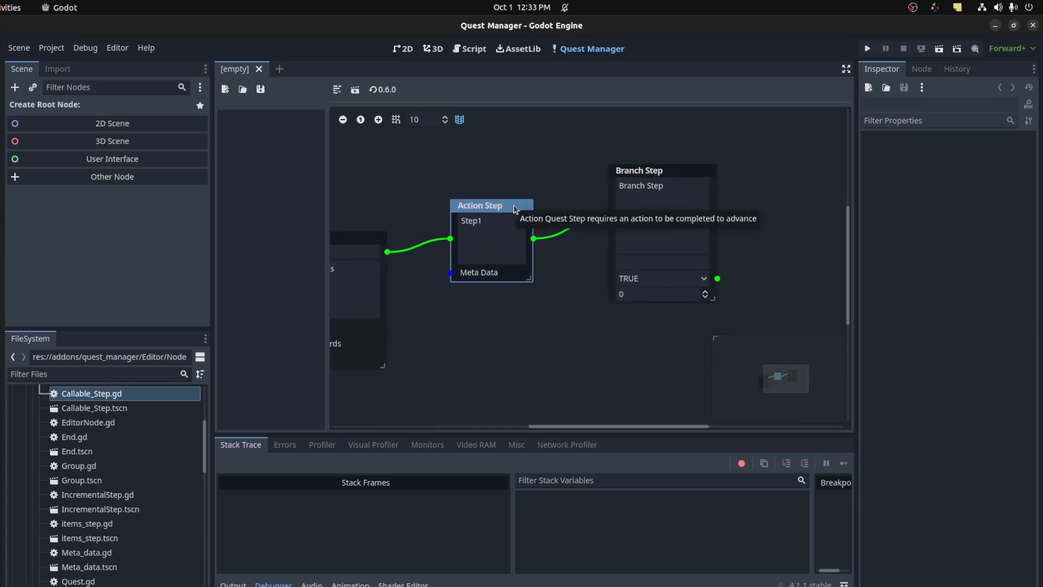
pyautogui.hotkey('ctrl', 'd')
pyautogui.moveTo(514, 209); pyautogui.dragTo(811, 159)
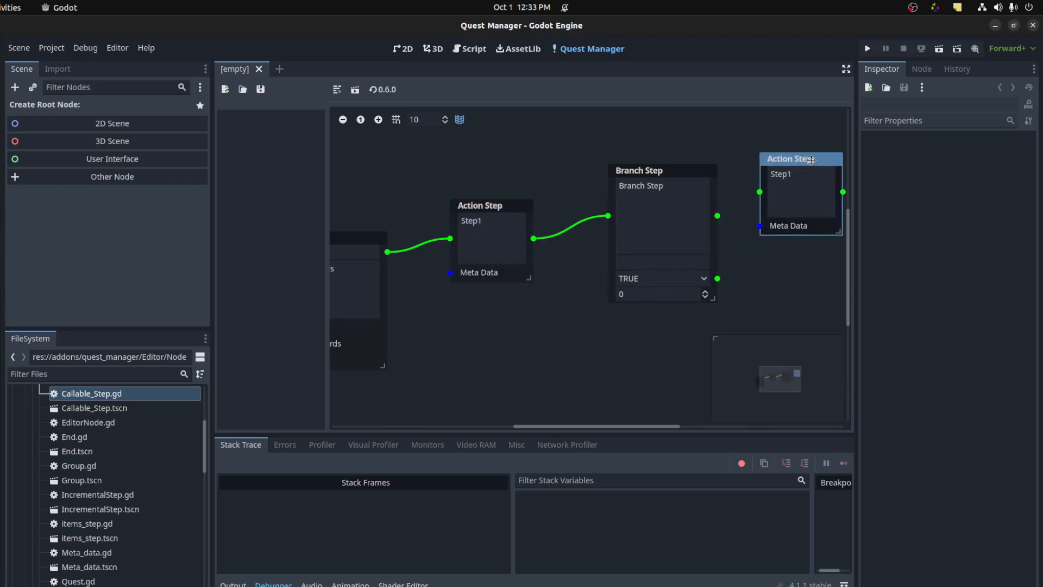
pyautogui.moveTo(810, 159); pyautogui.dragTo(576, 210, button='middle')
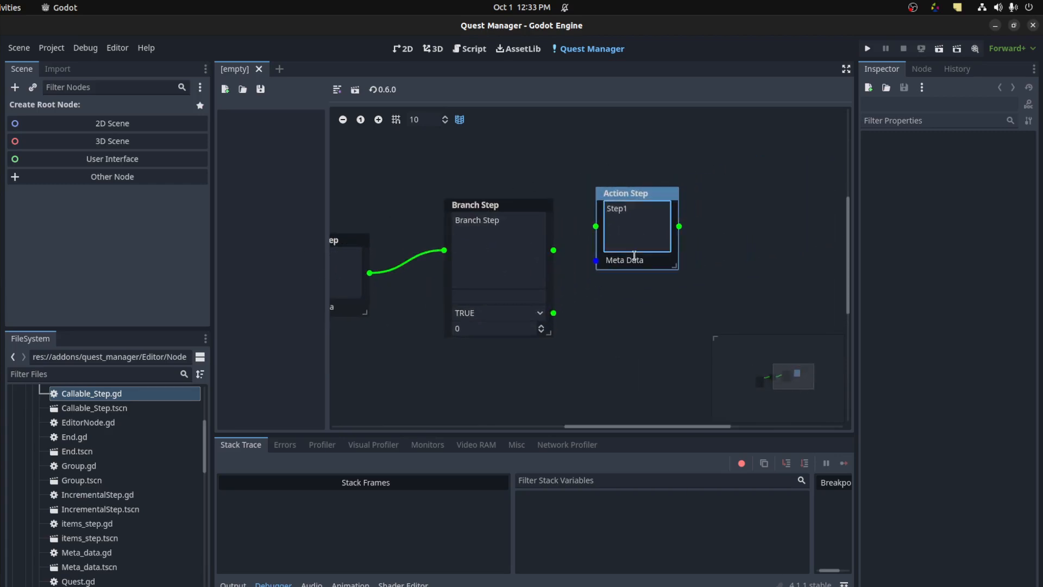
pyautogui.moveTo(554, 250); pyautogui.dragTo(597, 226)
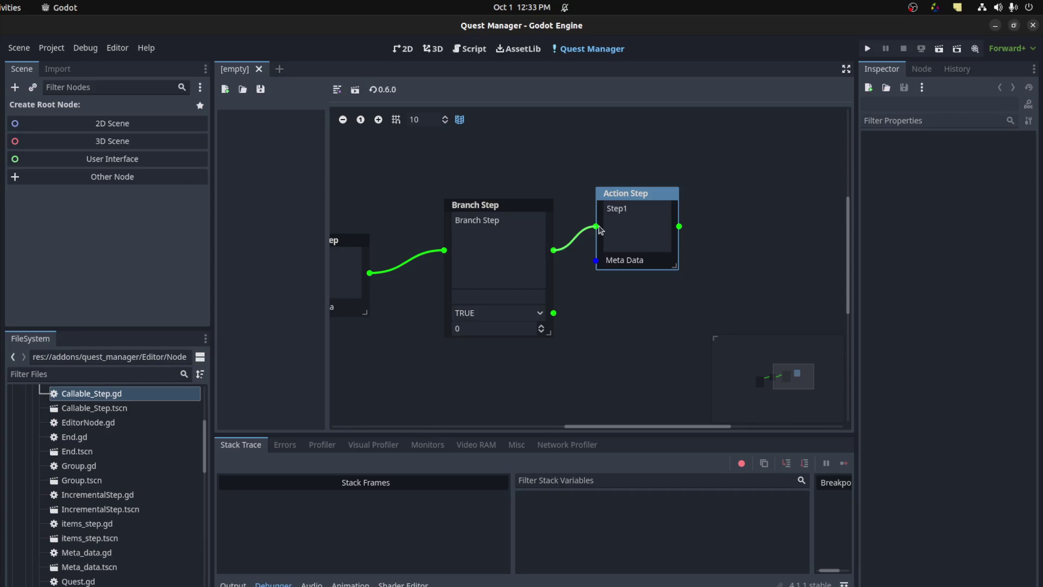
pyautogui.click(636, 234)
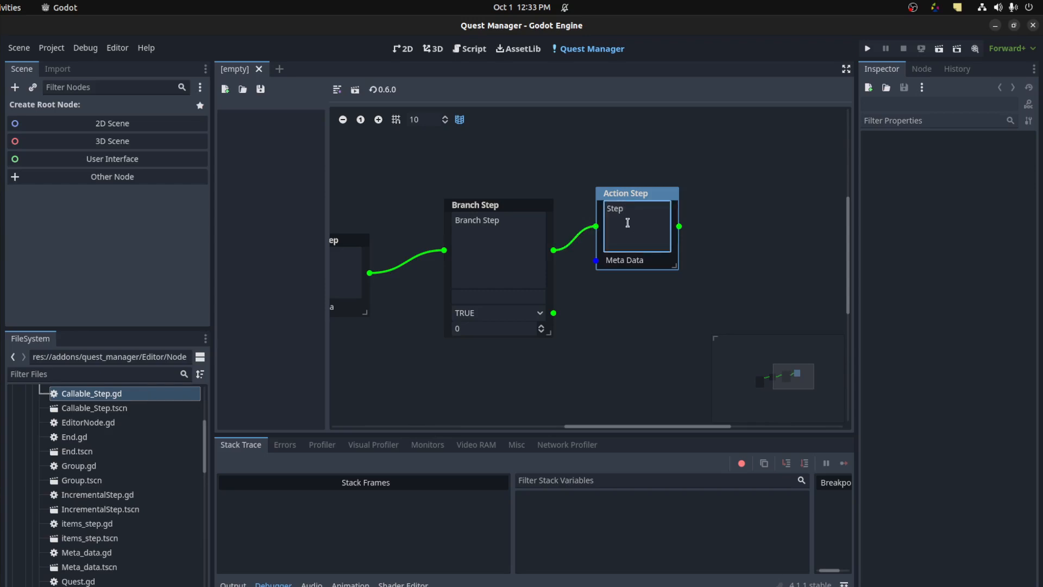
pyautogui.write('2')
pyautogui.click(645, 277)
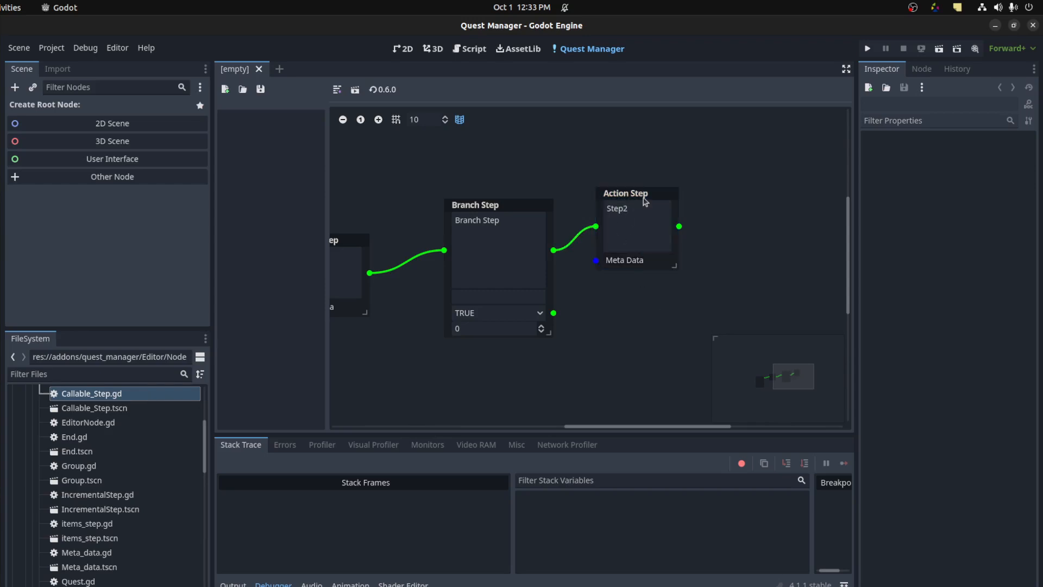
# Duplicate Step2 as 'Alternate step' on the Branch Step's TRUE output.
pyautogui.click(644, 200)
pyautogui.hotkey('ctrl', 'd')
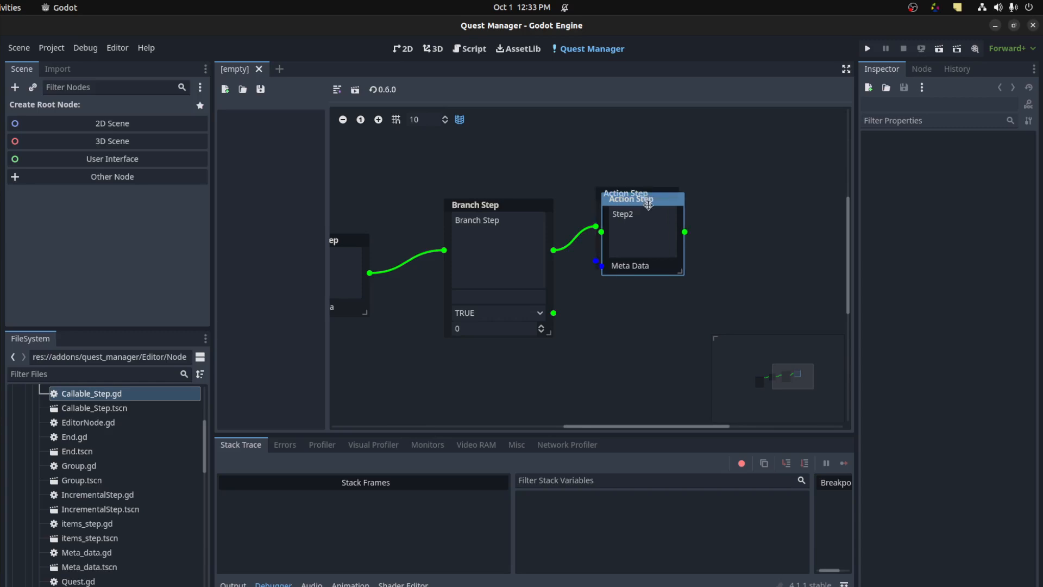
pyautogui.moveTo(648, 203); pyautogui.dragTo(650, 315)
pyautogui.click(650, 344)
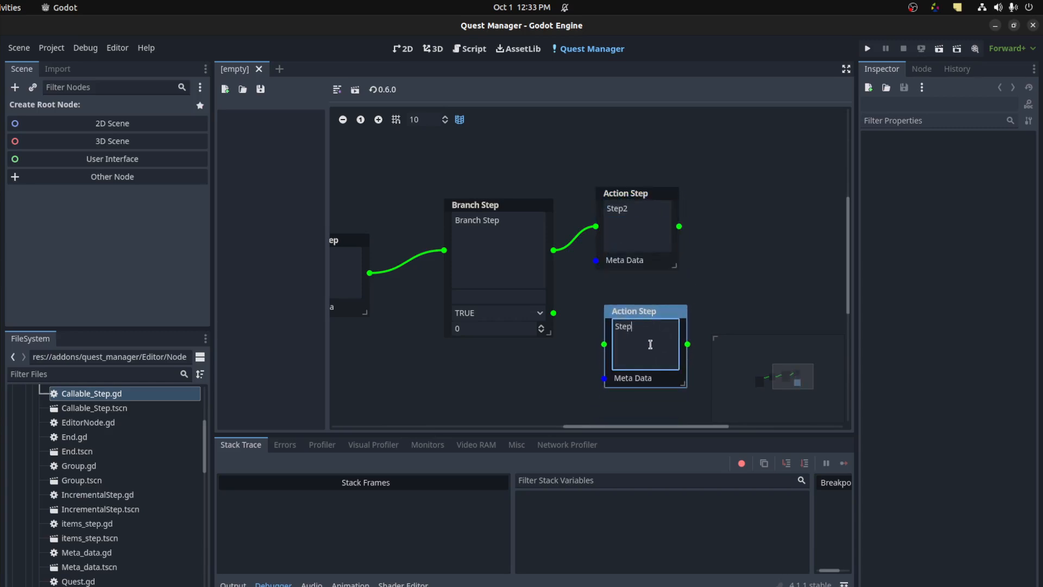
pyautogui.press('BackSpace')
pyautogui.press('BackSpace')
pyautogui.press('BackSpace')
pyautogui.write('Alternate step')
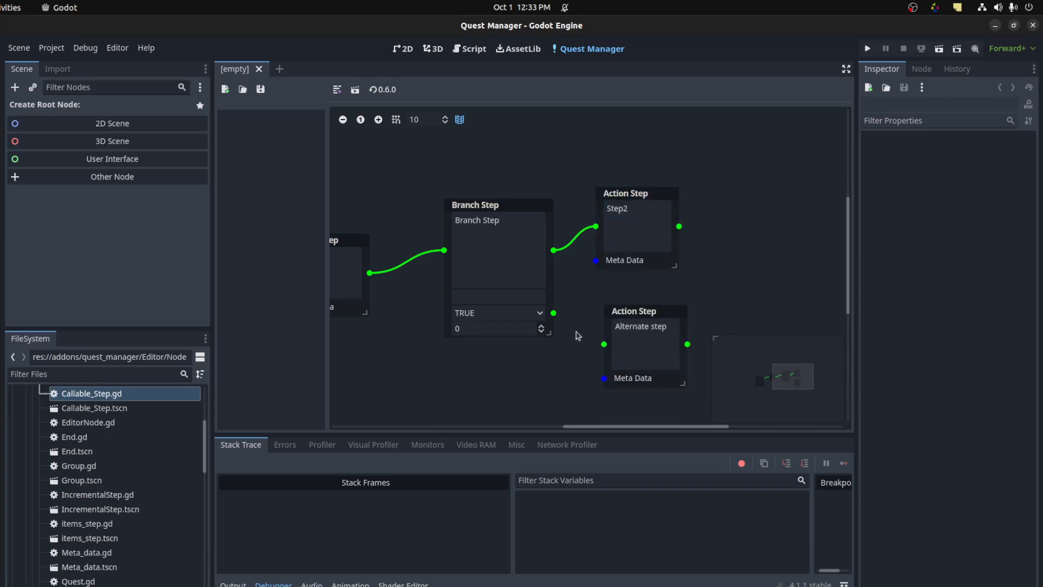
pyautogui.moveTo(553, 313); pyautogui.dragTo(604, 343)
pyautogui.moveTo(624, 339); pyautogui.dragTo(429, 358, button='middle')
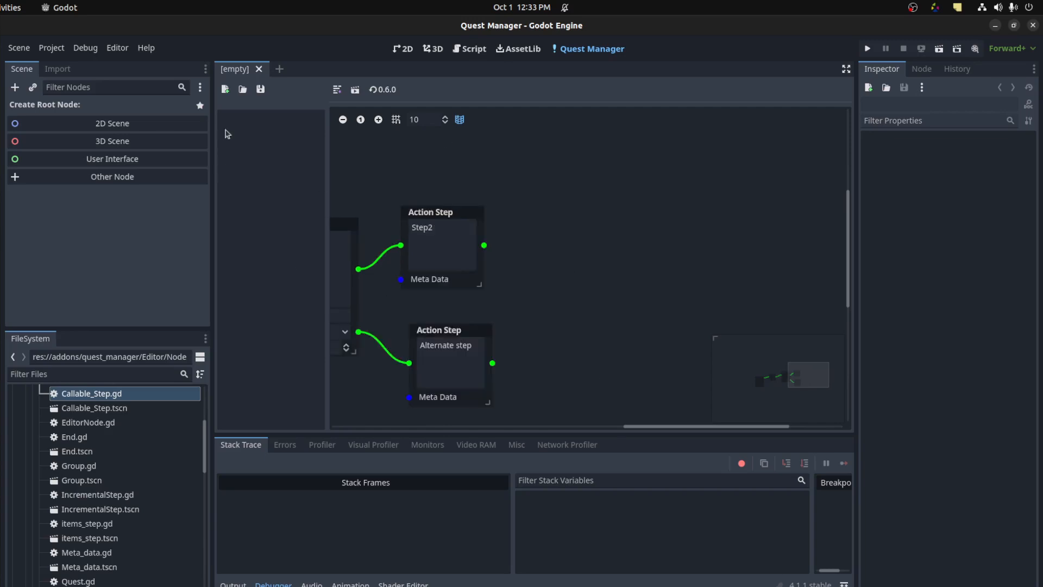
# End Step2 with an END node and duplicate one for the Alternate step.
pyautogui.click(337, 90)
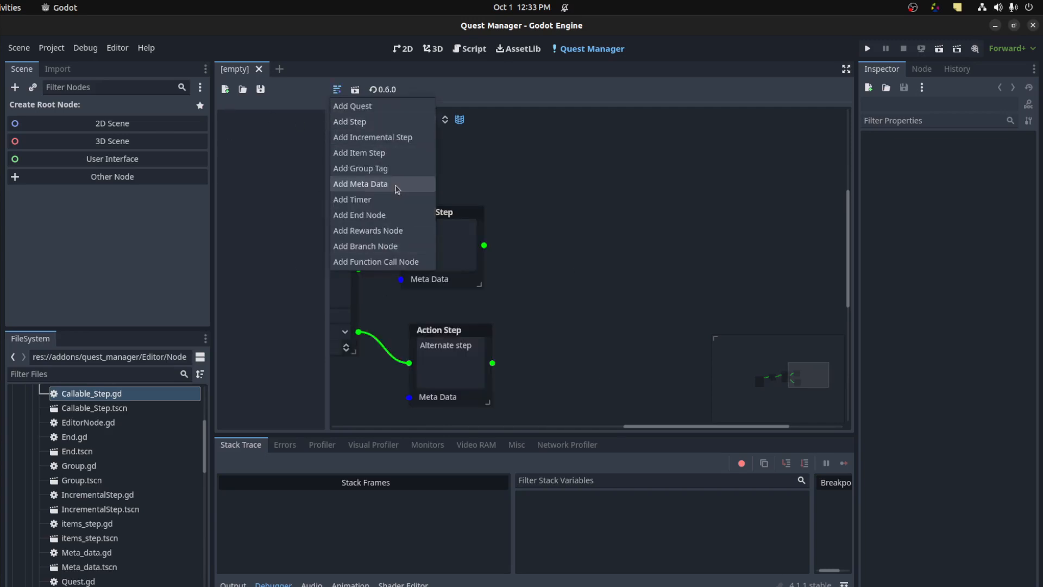
pyautogui.click(397, 215)
pyautogui.moveTo(578, 280); pyautogui.dragTo(555, 221)
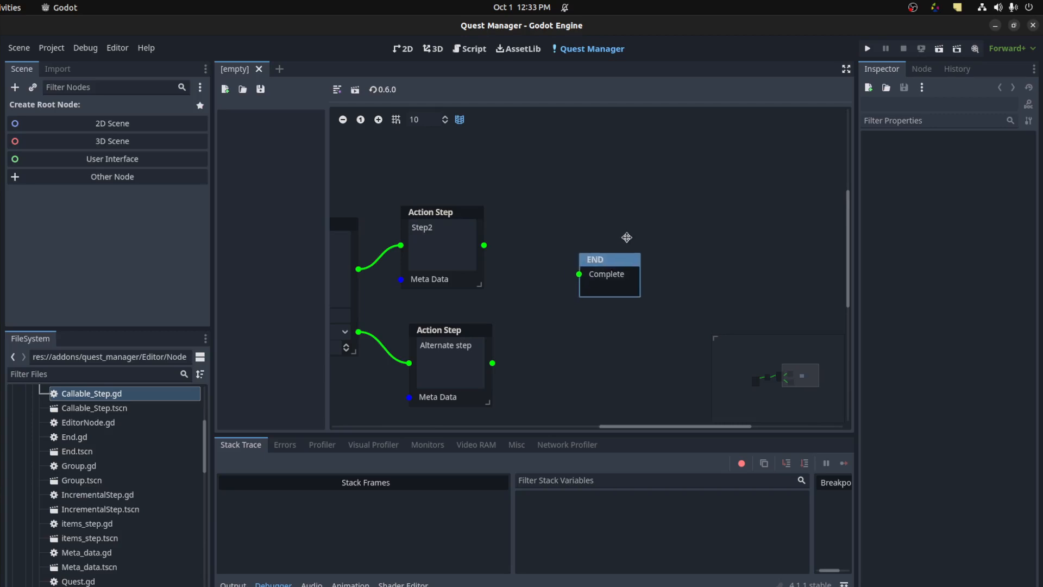
pyautogui.moveTo(484, 244); pyautogui.dragTo(601, 216)
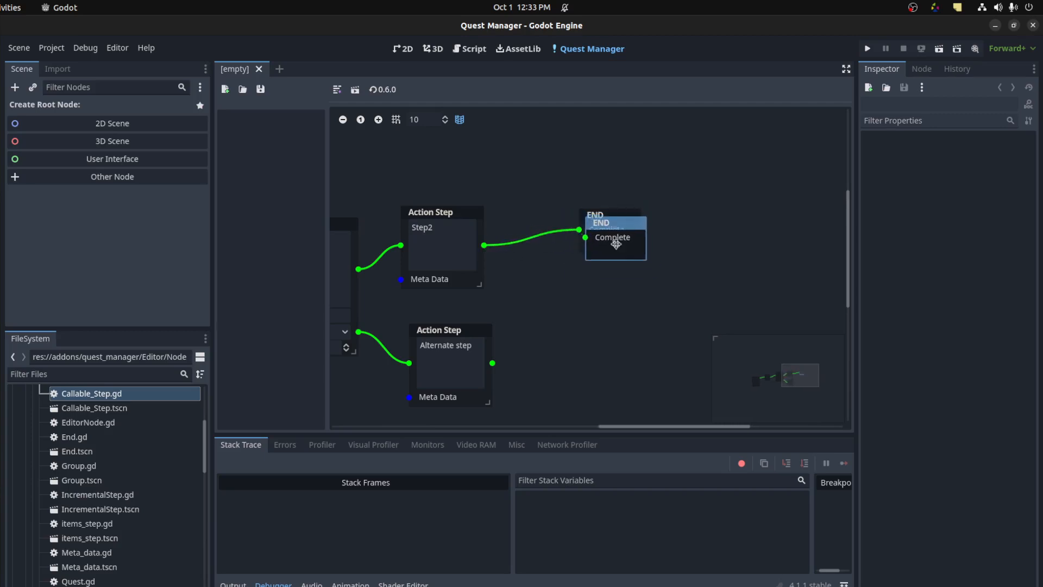
pyautogui.hotkey('ctrl', 'd')
pyautogui.keyDown('ctrl'); pyautogui.scroll(-2, 658, 307); pyautogui.keyUp('ctrl')
# Save the quest graph over Test.quest, confirming the overwrite.
pyautogui.hotkey('ctrl', 's')
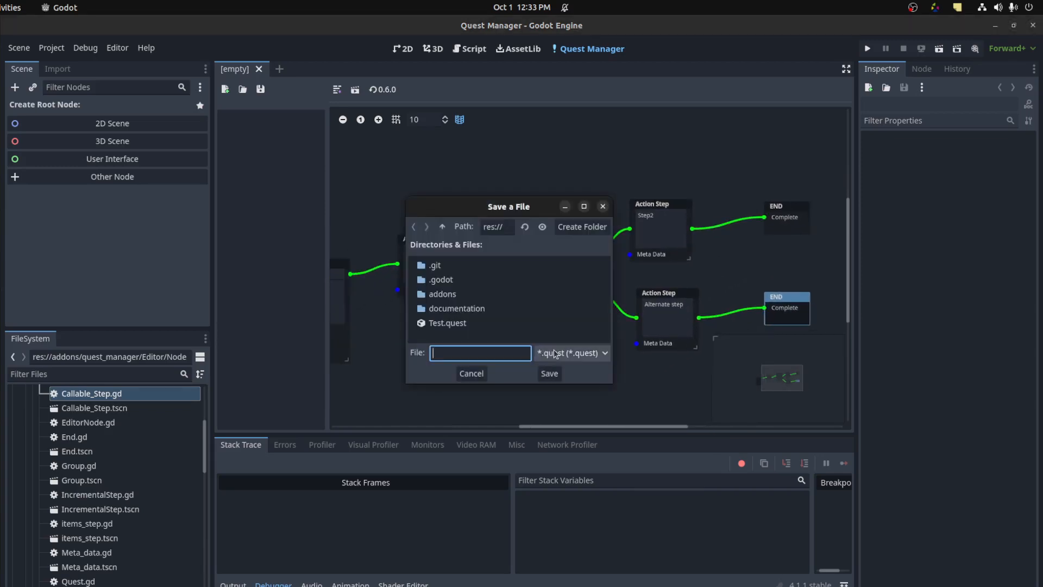
pyautogui.click(448, 323)
pyautogui.click(543, 374)
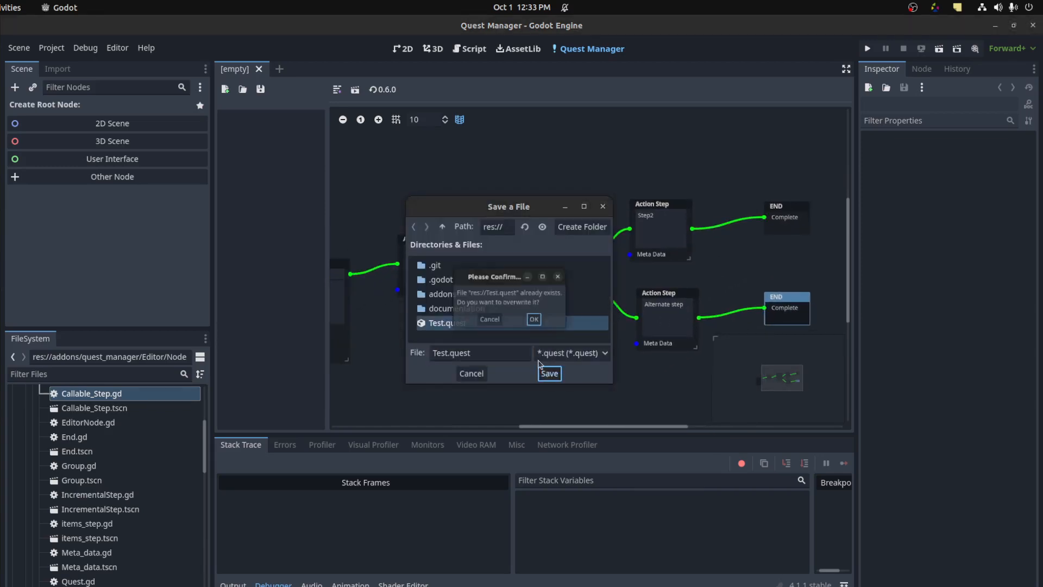
pyautogui.click(541, 316)
pyautogui.click(609, 271)
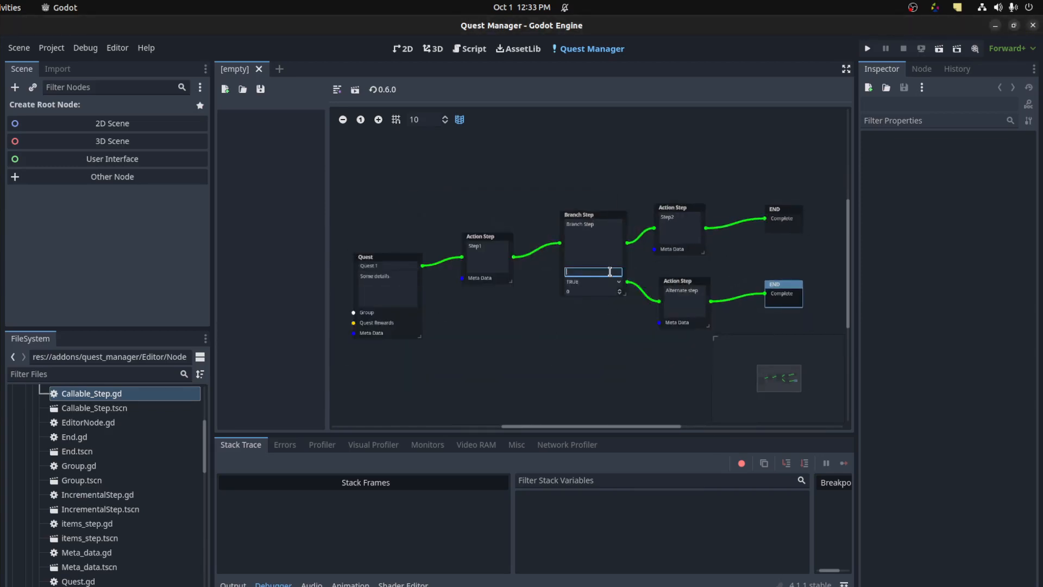
pyautogui.click(577, 311)
pyautogui.moveTo(465, 296)
pyautogui.mouseDown(button='middle')
pyautogui.moveTo(593, 269)
pyautogui.moveTo(545, 264)
pyautogui.mouseUp(button='middle')
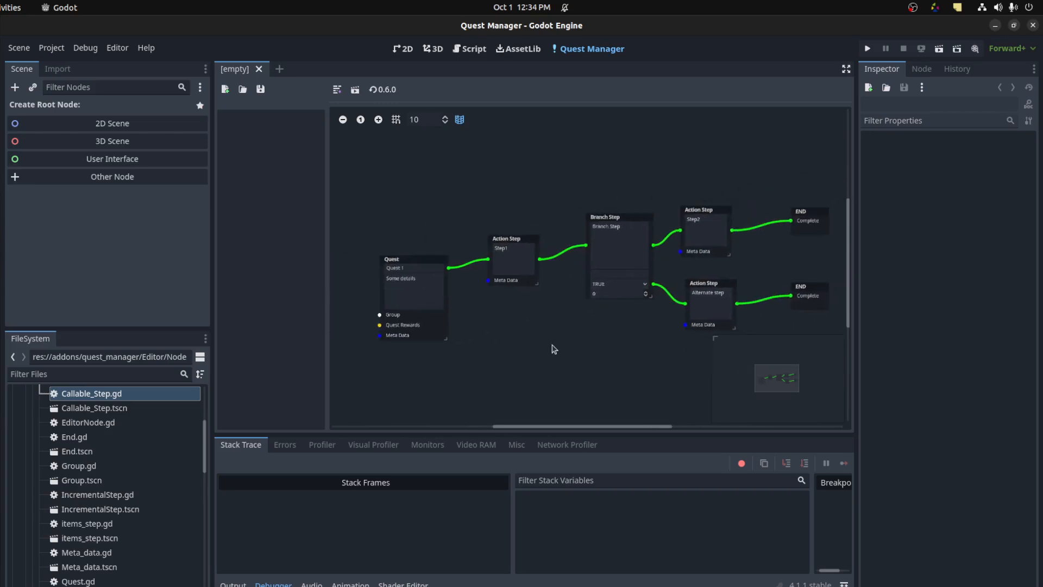
pyautogui.moveTo(552, 348); pyautogui.dragTo(397, 202, button='middle')
pyautogui.click(340, 92)
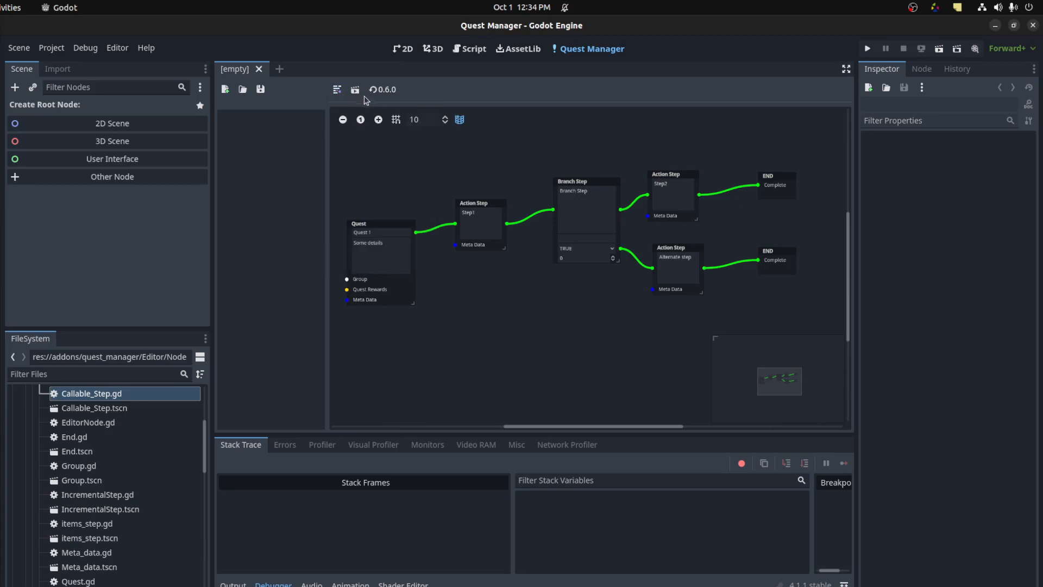
# Run the graph in the debug window and inspect Quest 1's details and steps.
pyautogui.click(356, 92)
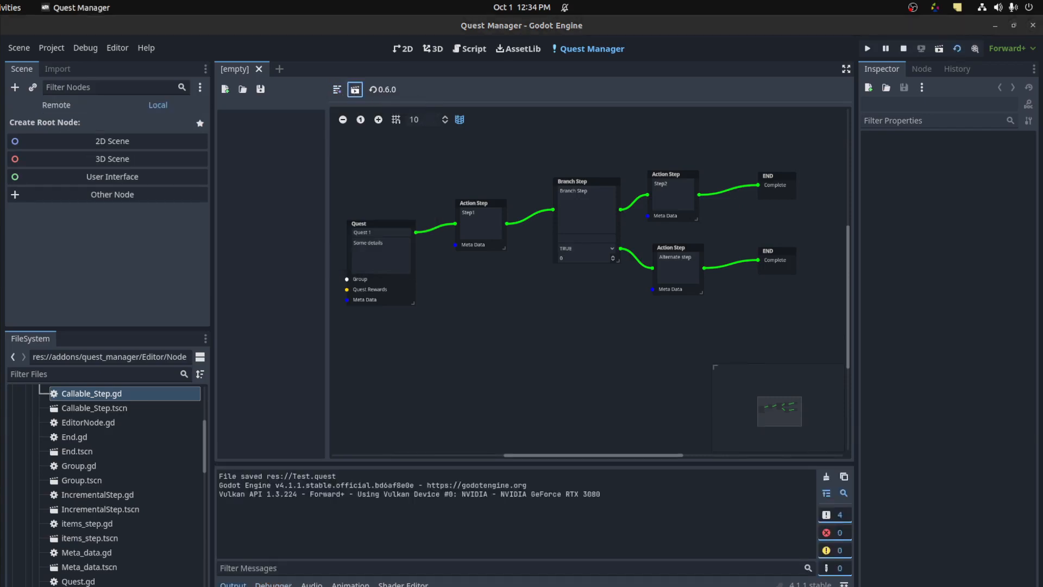
pyautogui.click(236, 163)
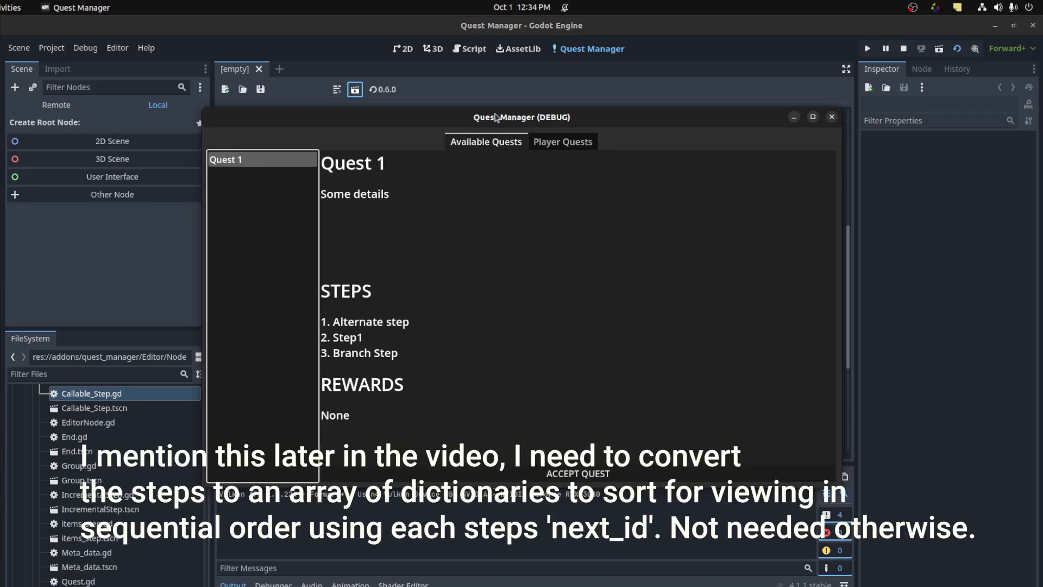
pyautogui.moveTo(498, 116)
pyautogui.mouseDown()
pyautogui.moveTo(583, 310)
pyautogui.moveTo(579, 290)
pyautogui.mouseUp()
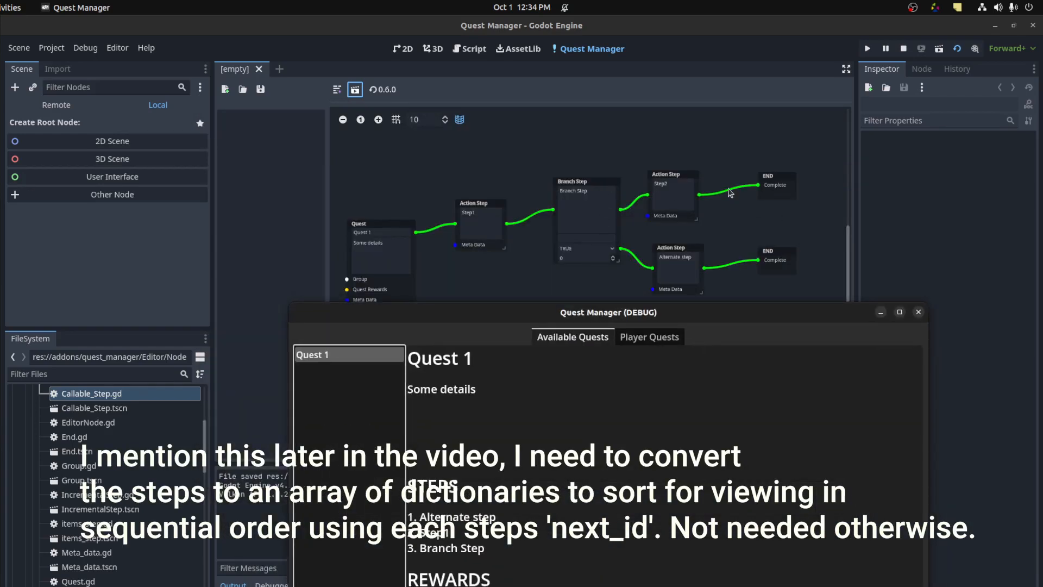
pyautogui.moveTo(529, 322)
pyautogui.mouseDown()
pyautogui.moveTo(515, 326)
pyautogui.moveTo(413, 189)
pyautogui.mouseUp()
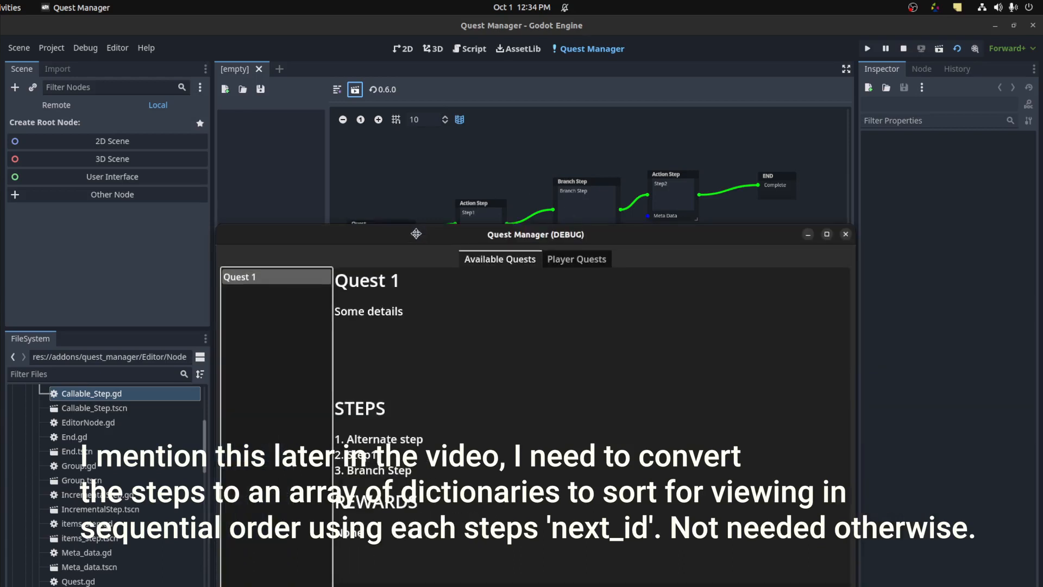
# Close the debug window, add a Callable Step and arrange nodes below the Branch Step.
pyautogui.click(836, 180)
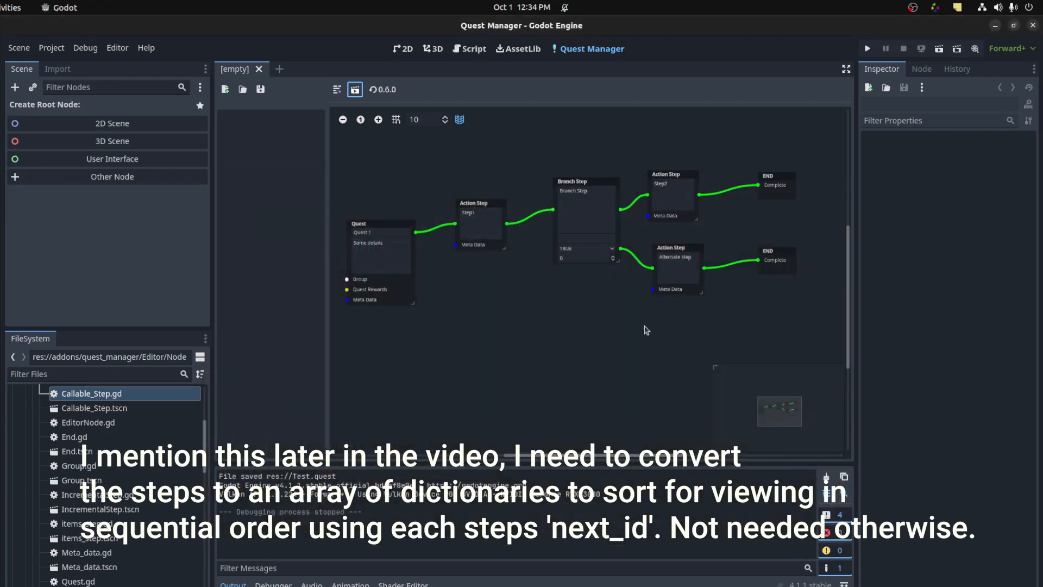
pyautogui.click(339, 89)
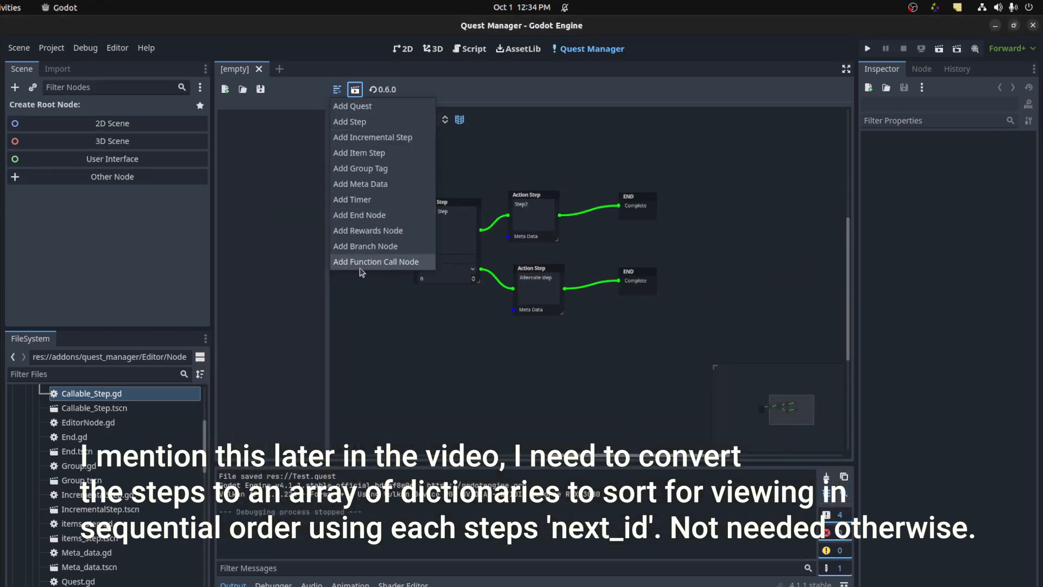
pyautogui.click(387, 260)
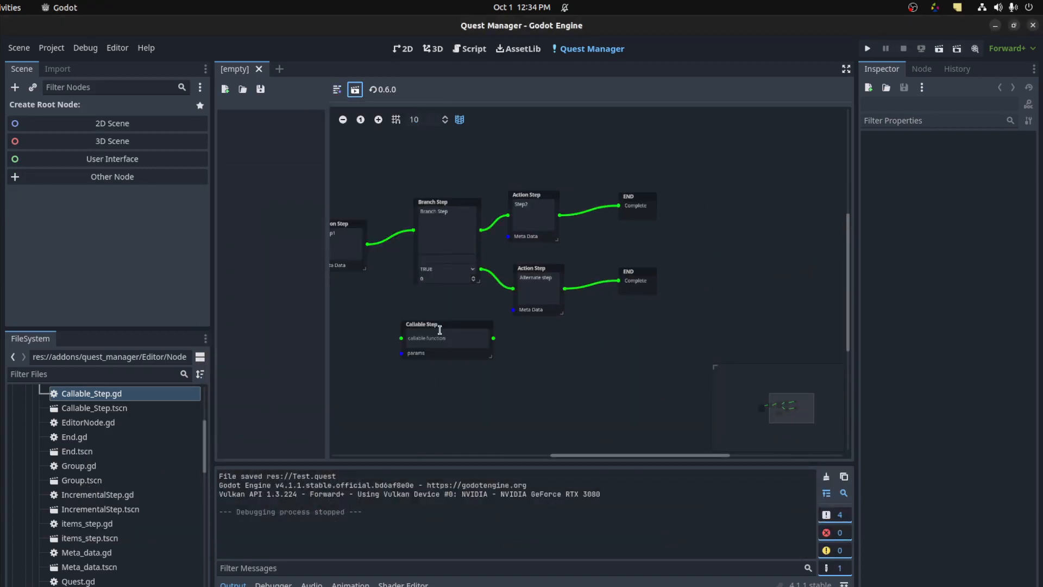
pyautogui.moveTo(444, 326); pyautogui.dragTo(469, 337)
pyautogui.scroll(-1, 599, 349)
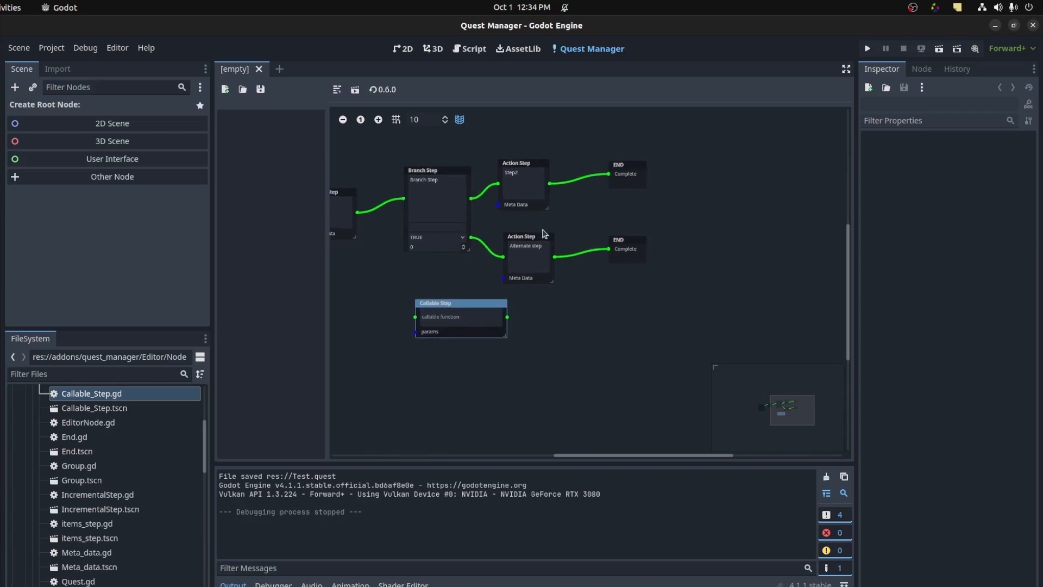
pyautogui.moveTo(634, 245); pyautogui.dragTo(757, 215)
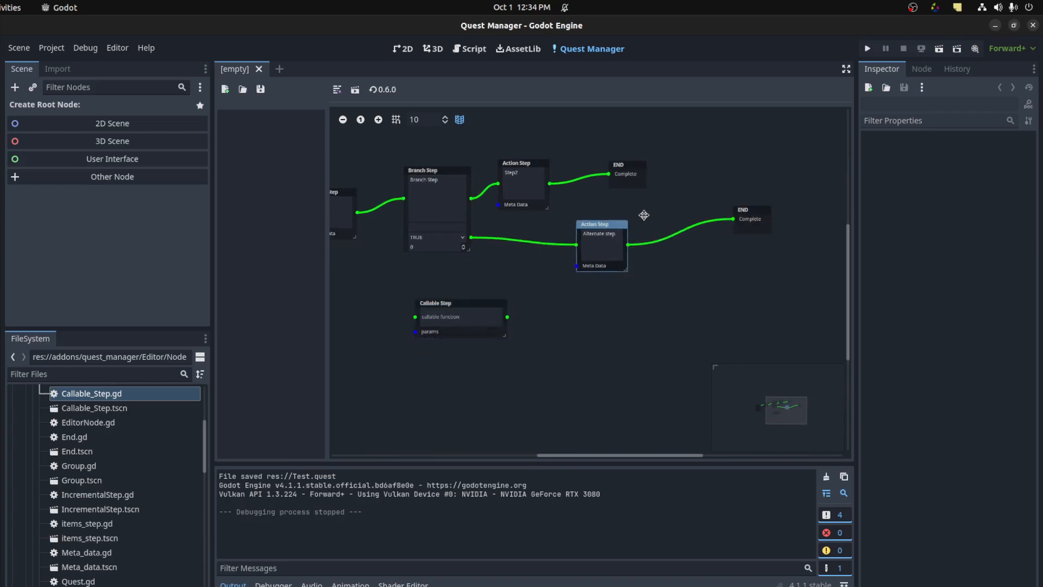
pyautogui.moveTo(538, 237); pyautogui.dragTo(655, 213)
pyautogui.moveTo(444, 304)
pyautogui.mouseDown()
pyautogui.moveTo(543, 271)
pyautogui.moveTo(529, 271)
pyautogui.mouseUp()
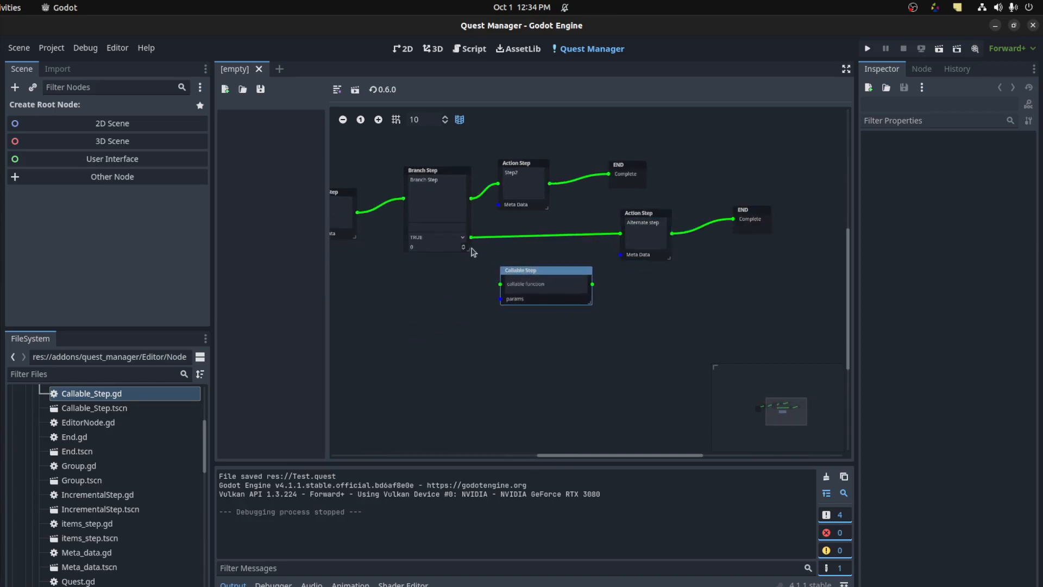
# Route the Branch Step TRUE output through the Callable Step into Alternate step.
pyautogui.moveTo(472, 238); pyautogui.dragTo(502, 293)
pyautogui.moveTo(621, 234); pyautogui.dragTo(494, 284)
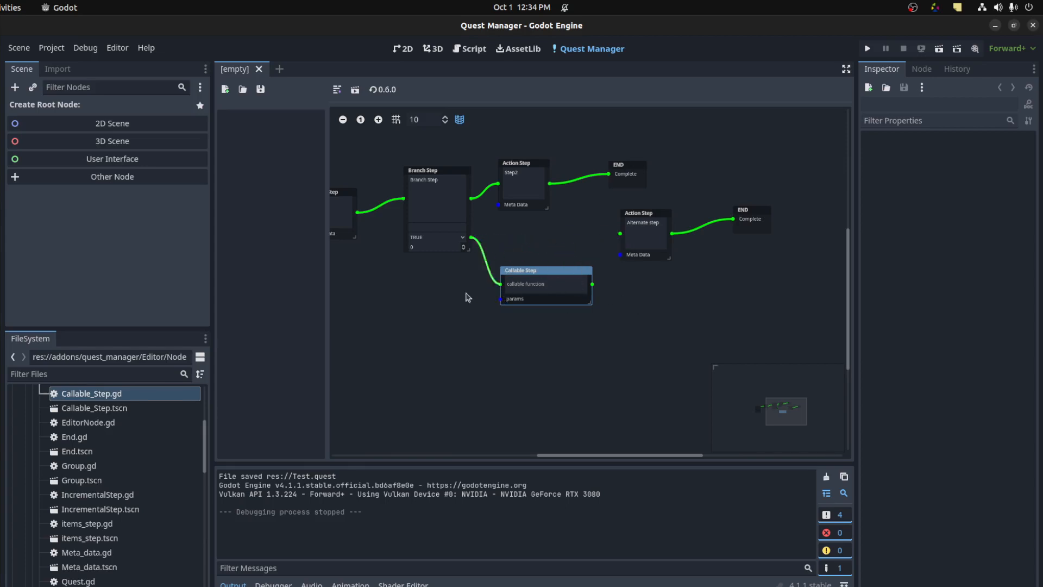
pyautogui.moveTo(592, 286); pyautogui.dragTo(620, 234)
pyautogui.keyDown('ctrl'); pyautogui.scroll(4, 545, 282); pyautogui.keyUp('ctrl')
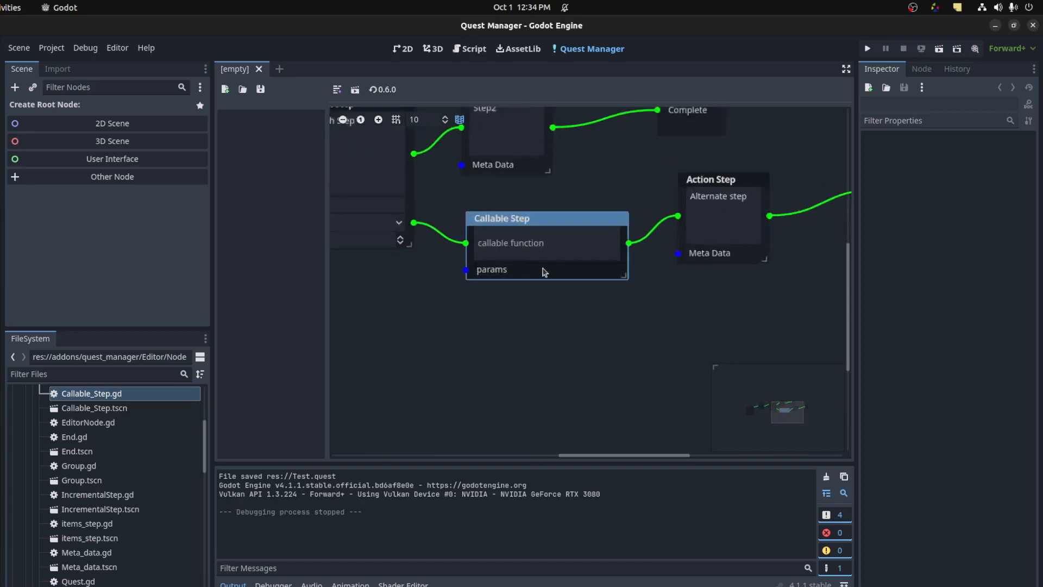
pyautogui.click(542, 241)
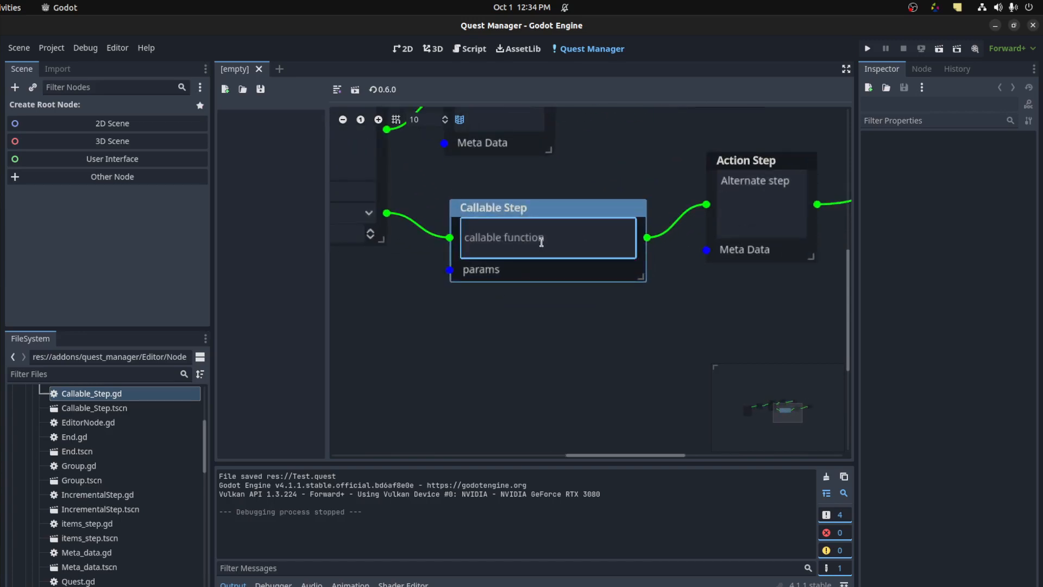
pyautogui.write('AutoLoad.function(')
# Enter AutoLoad.function() in the Callable Step, removing the stray character.
pyautogui.click(484, 273)
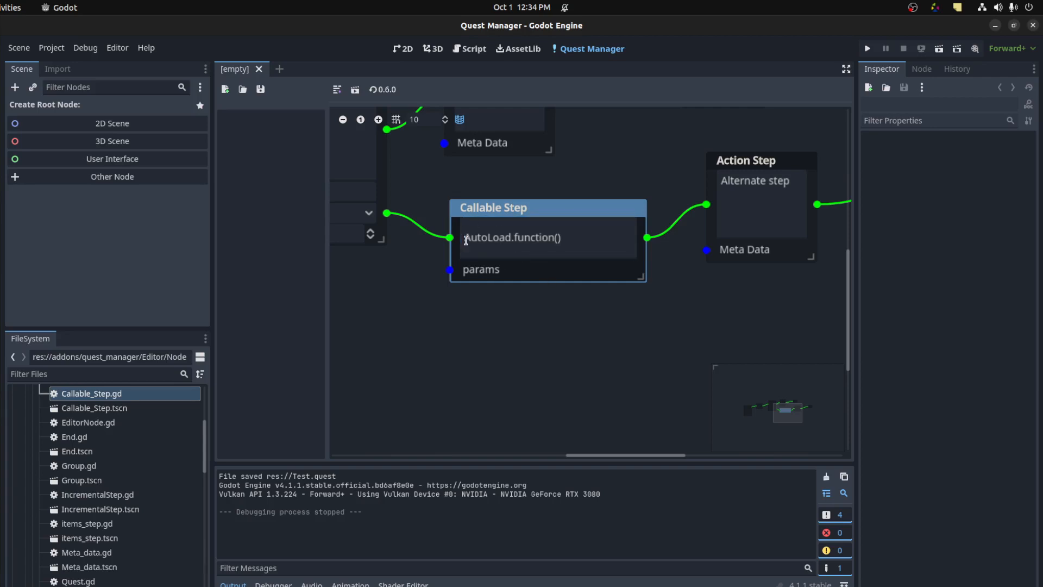
pyautogui.moveTo(464, 237); pyautogui.dragTo(525, 237)
pyautogui.click(512, 238)
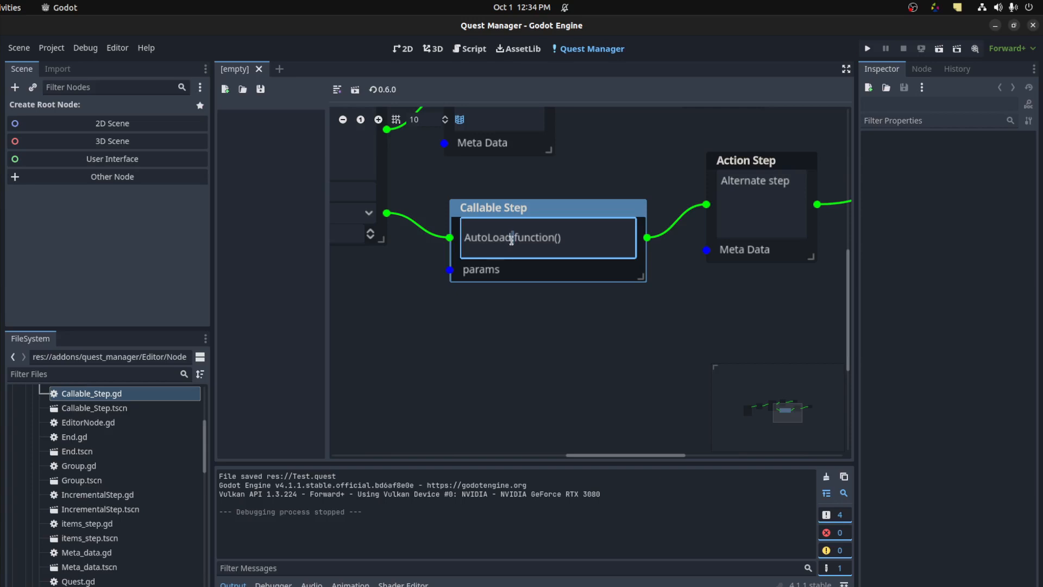
pyautogui.moveTo(512, 237); pyautogui.dragTo(446, 240)
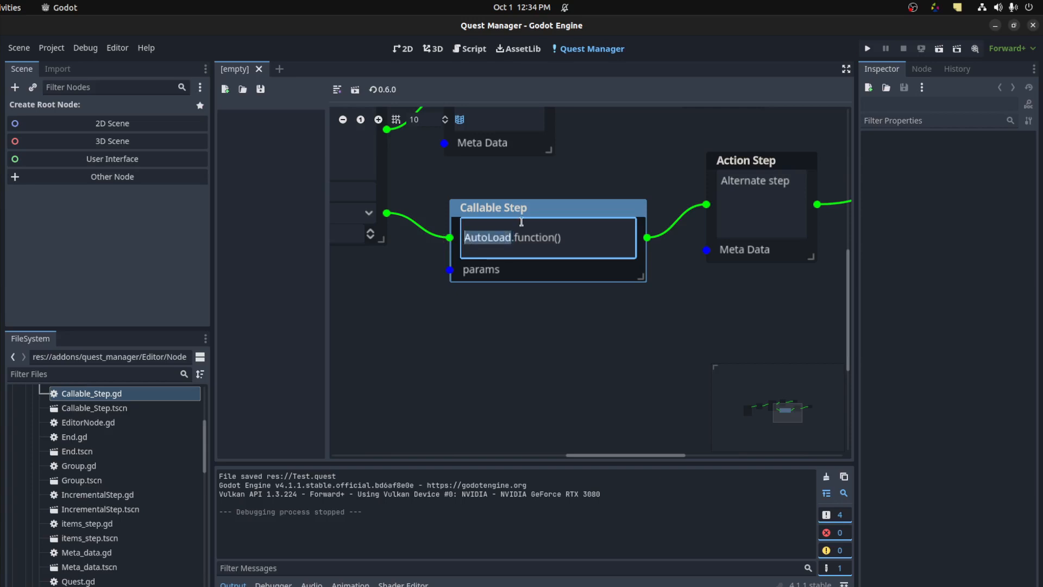
pyautogui.click(505, 234)
pyautogui.moveTo(514, 237); pyautogui.dragTo(588, 235)
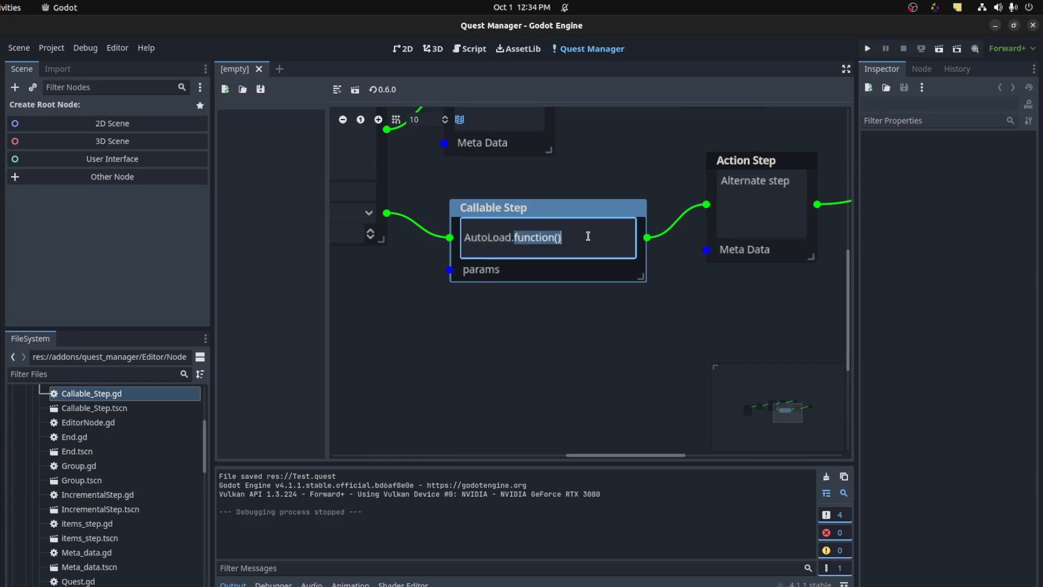
pyautogui.click(530, 251)
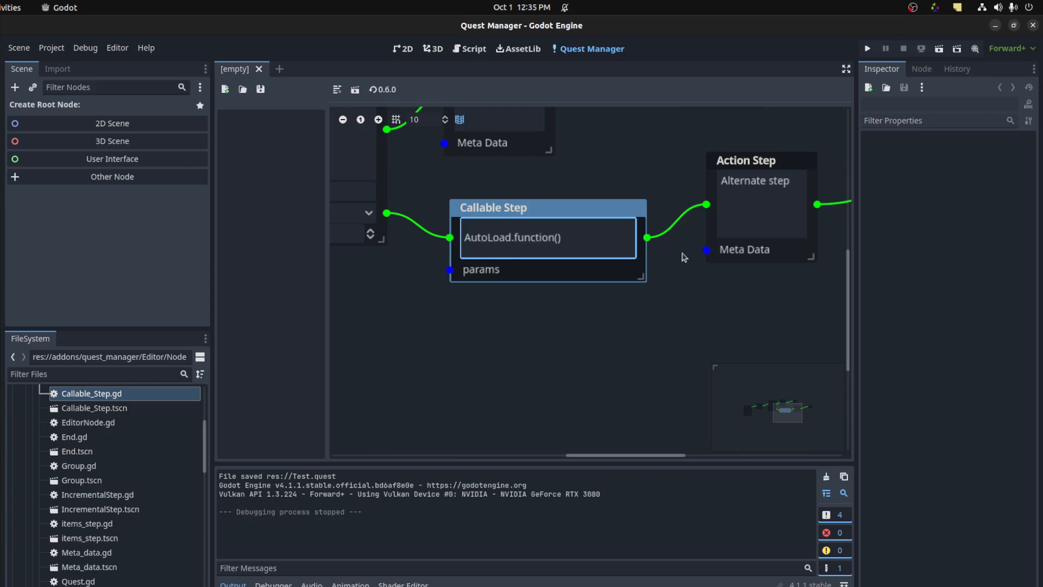
pyautogui.write('s')
pyautogui.press('BackSpace')
pyautogui.scroll(-3, 161, 466)
pyautogui.scroll(-2, 161, 464)
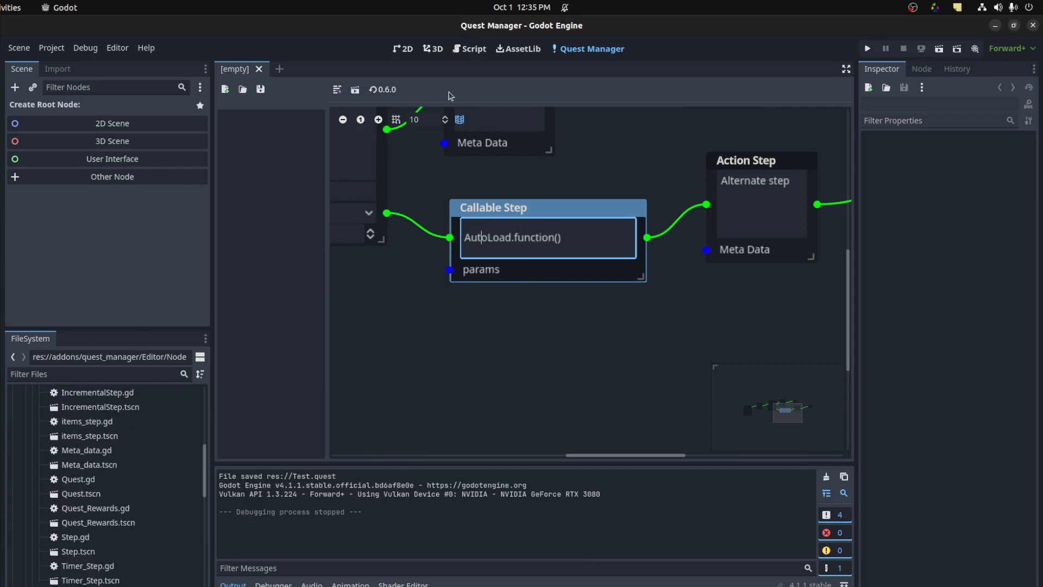
# Open Callable_Step.gd then QuestManager.gd at the FUNCTION_CALL_STEP case calling call_function.
pyautogui.click(470, 49)
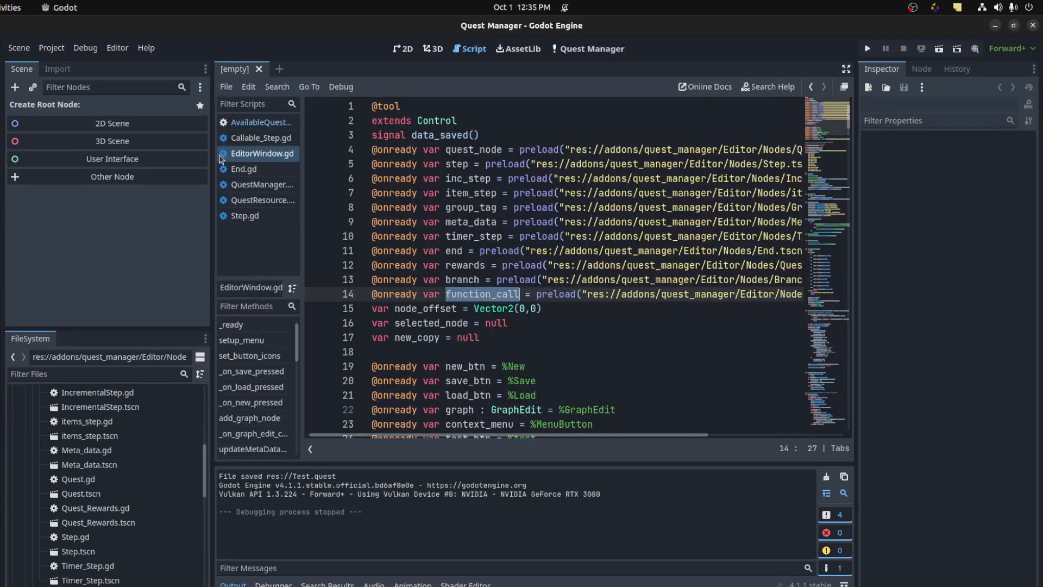
pyautogui.click(239, 137)
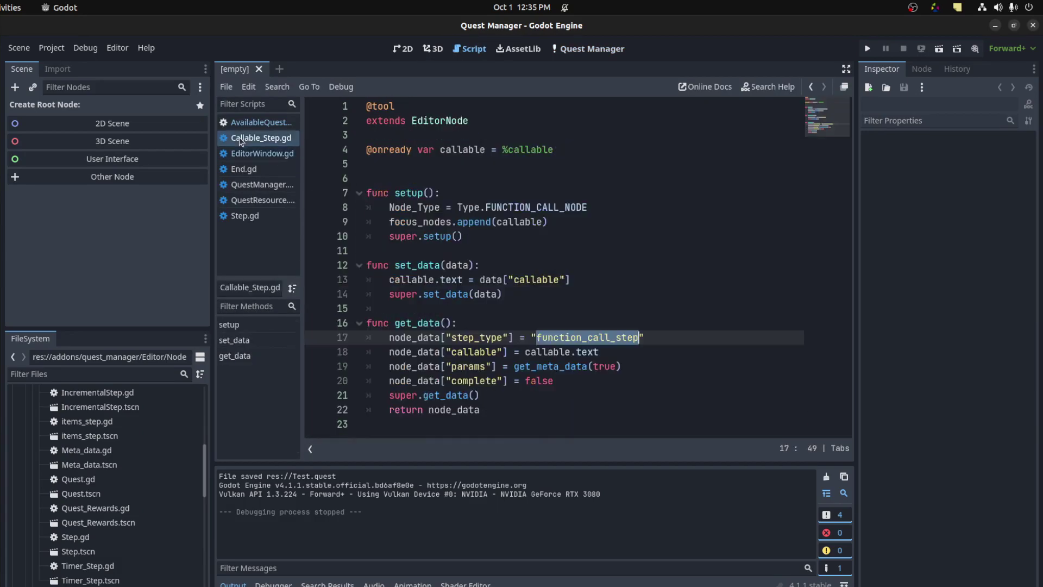
pyautogui.click(270, 185)
pyautogui.moveTo(302, 202); pyautogui.dragTo(472, 201)
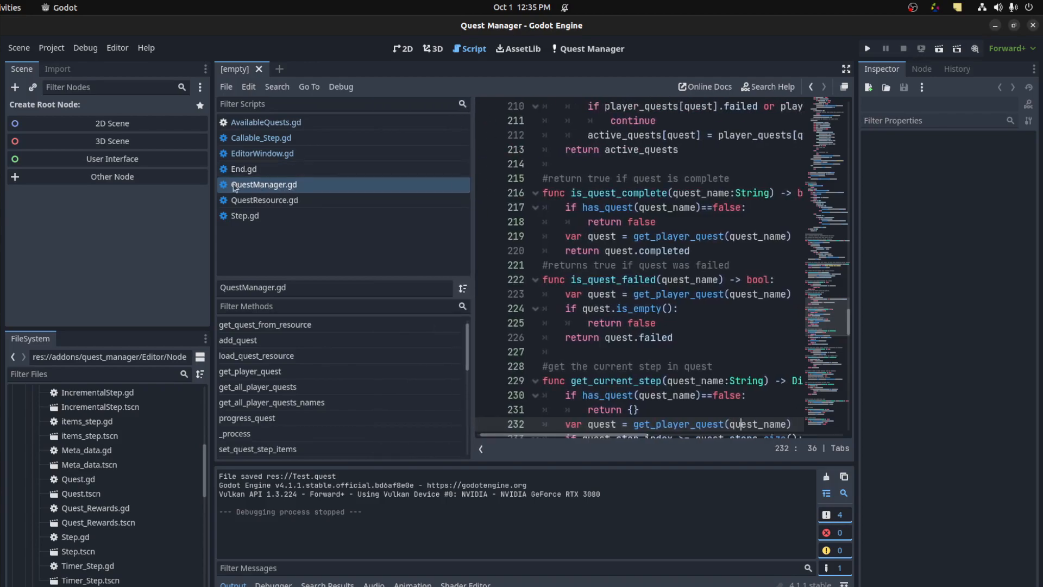
pyautogui.scroll(-2, 739, 232)
pyautogui.scroll(-5, 739, 232)
pyautogui.scroll(8, 774, 285)
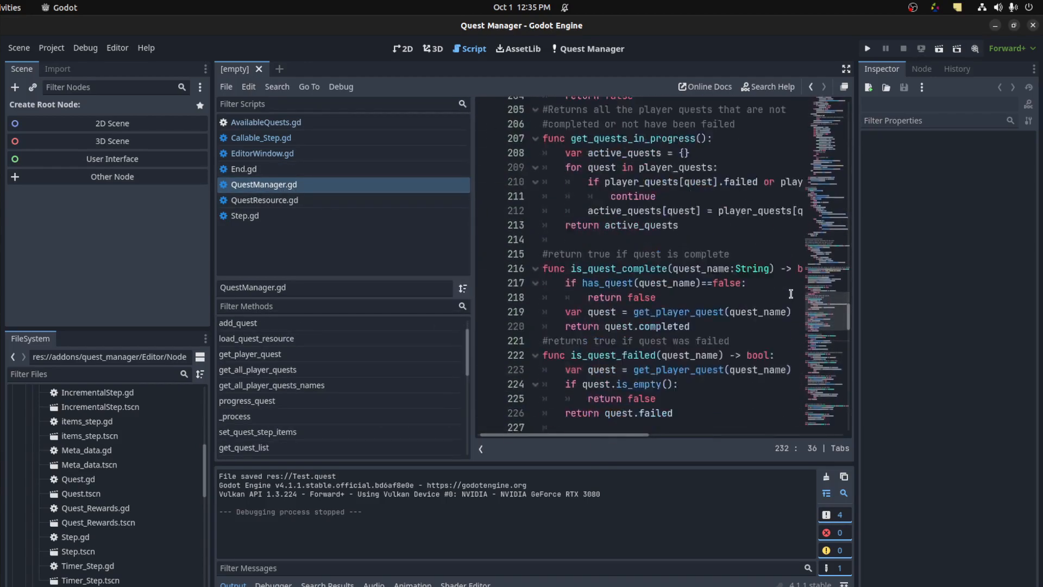
pyautogui.scroll(11, 782, 309)
pyautogui.scroll(10, 782, 309)
pyautogui.scroll(6, 687, 328)
pyautogui.scroll(5, 687, 329)
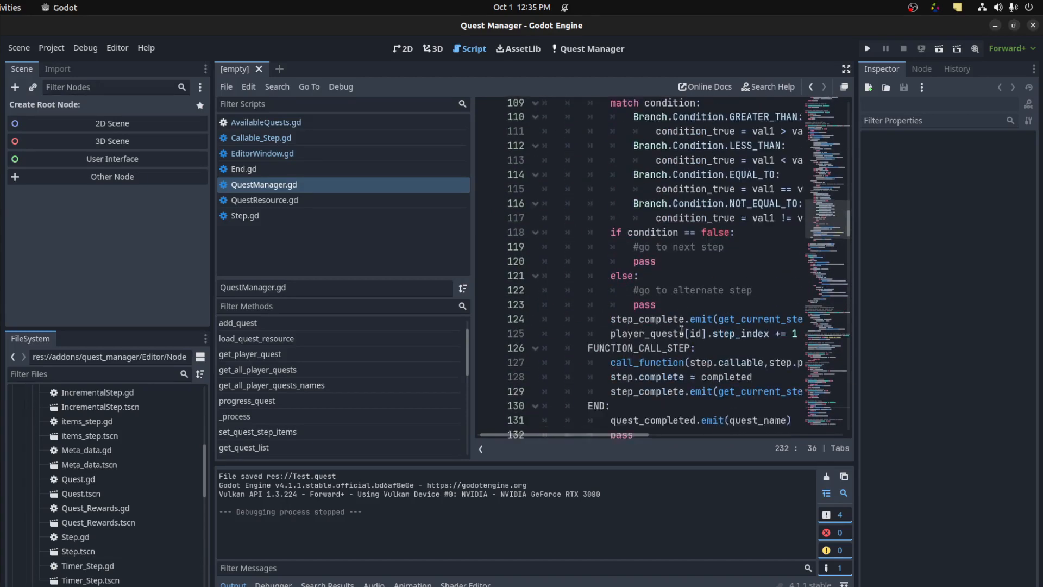
pyautogui.scroll(-3, 686, 329)
pyautogui.click(633, 236)
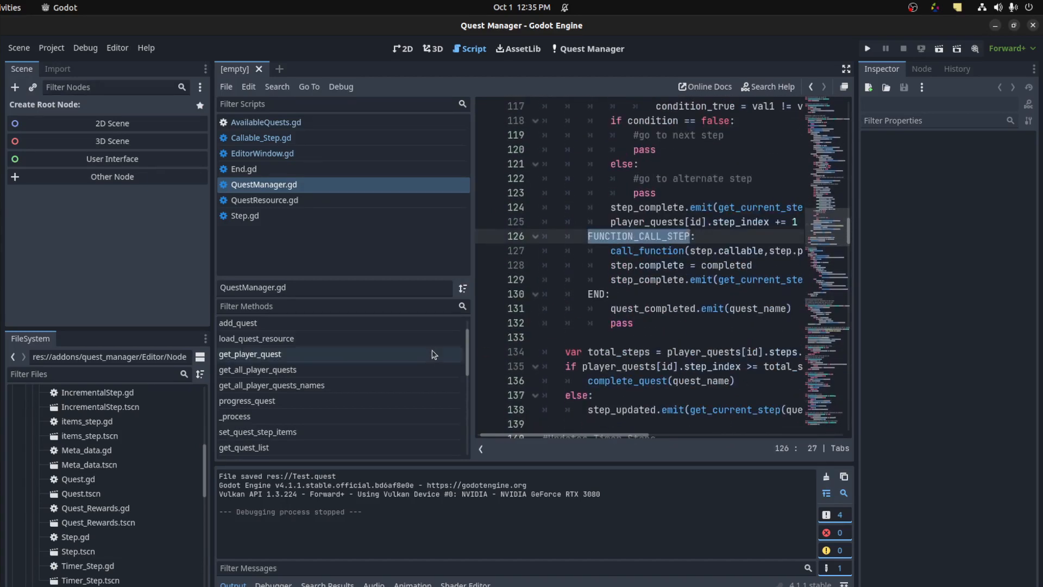
pyautogui.moveTo(471, 354); pyautogui.dragTo(301, 354)
pyautogui.doubleClick(469, 164)
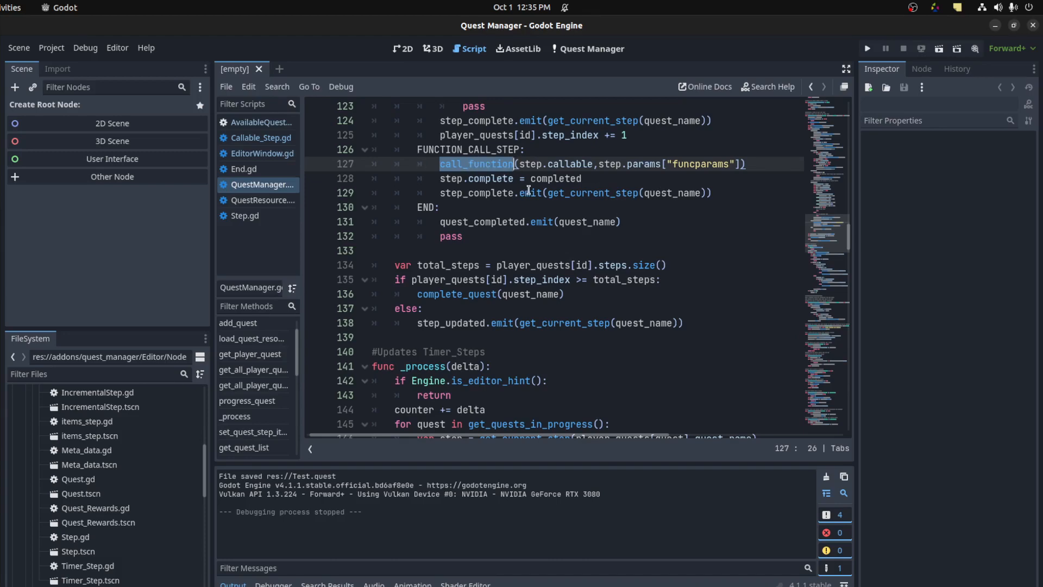
# Jump to call_function and walk through the autoload/function name split on lines 315-317.
pyautogui.keyDown('ctrl'); pyautogui.click(477, 164); pyautogui.keyUp('ctrl')
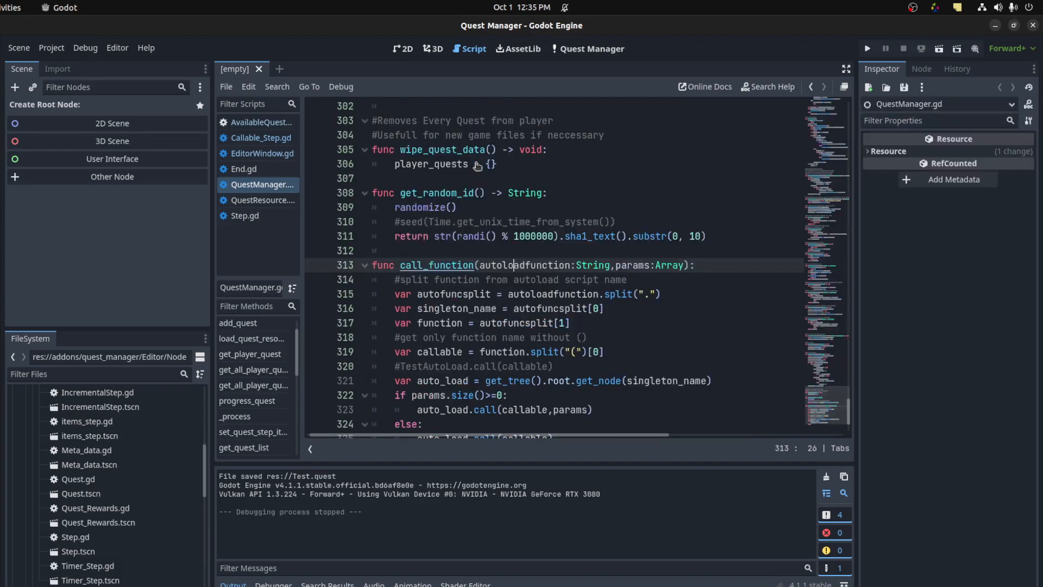
pyautogui.scroll(-1, 570, 265)
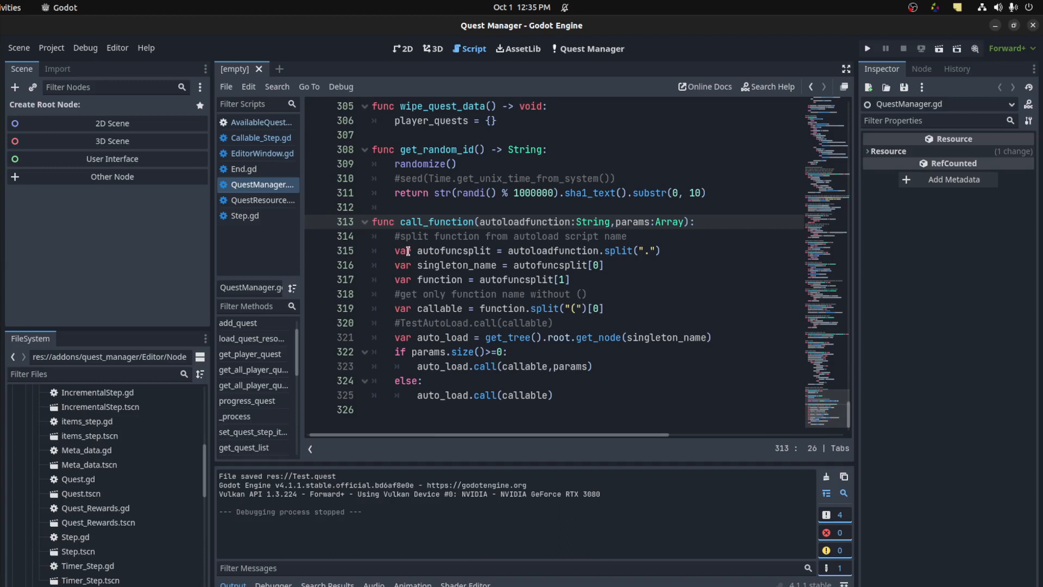
pyautogui.doubleClick(438, 251)
pyautogui.click(605, 250)
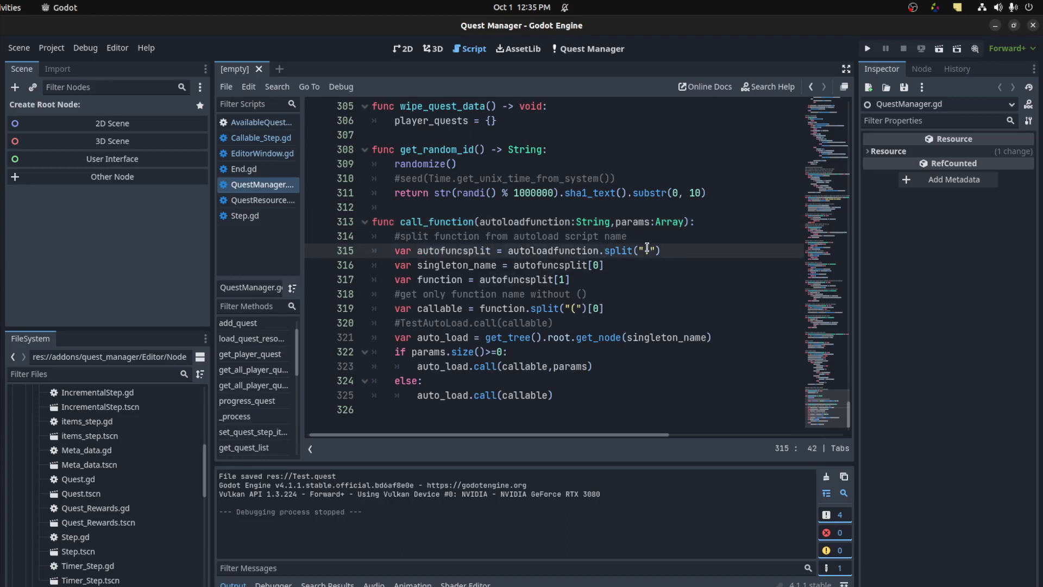
pyautogui.moveTo(644, 251); pyautogui.dragTo(649, 251)
pyautogui.doubleClick(428, 265)
pyautogui.click(475, 266)
pyautogui.doubleClick(475, 266)
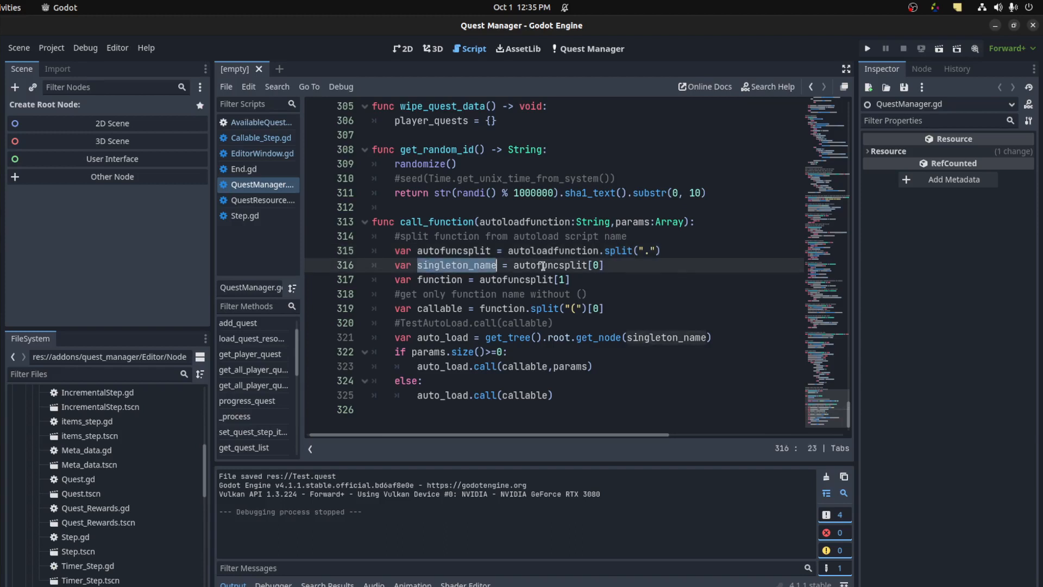
pyautogui.click(594, 266)
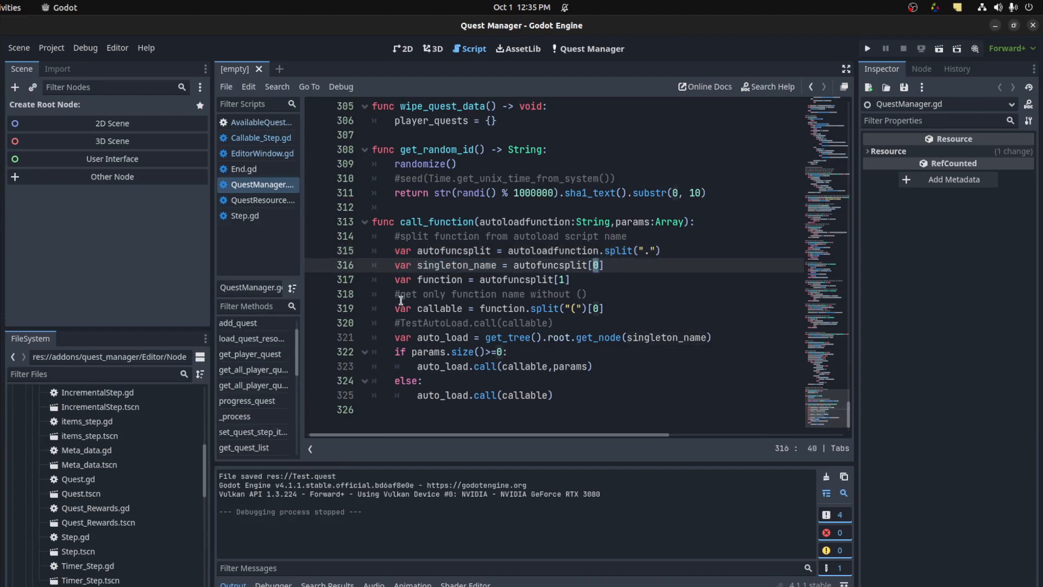
pyautogui.click(419, 282)
pyautogui.doubleClick(431, 279)
pyautogui.moveTo(568, 281); pyautogui.dragTo(558, 281)
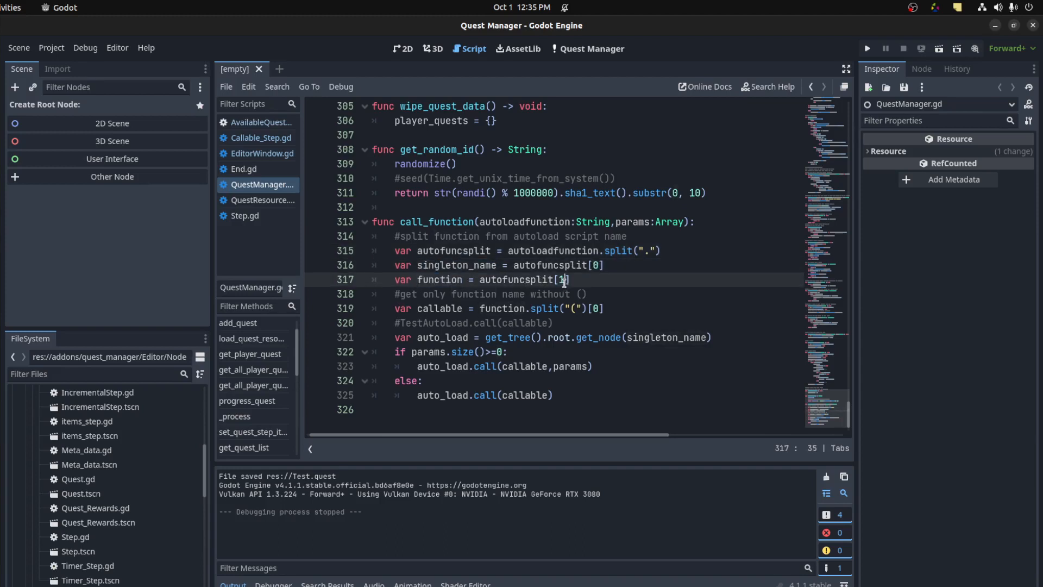
# Review the callable split, get_node lookup and params size check, then return to the graph.
pyautogui.click(470, 323)
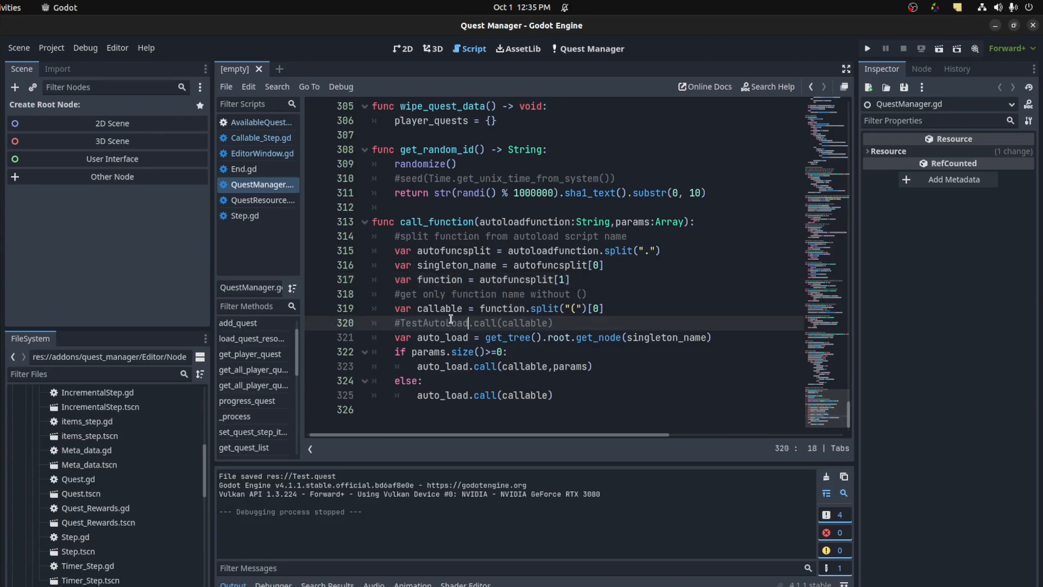
pyautogui.click(574, 309)
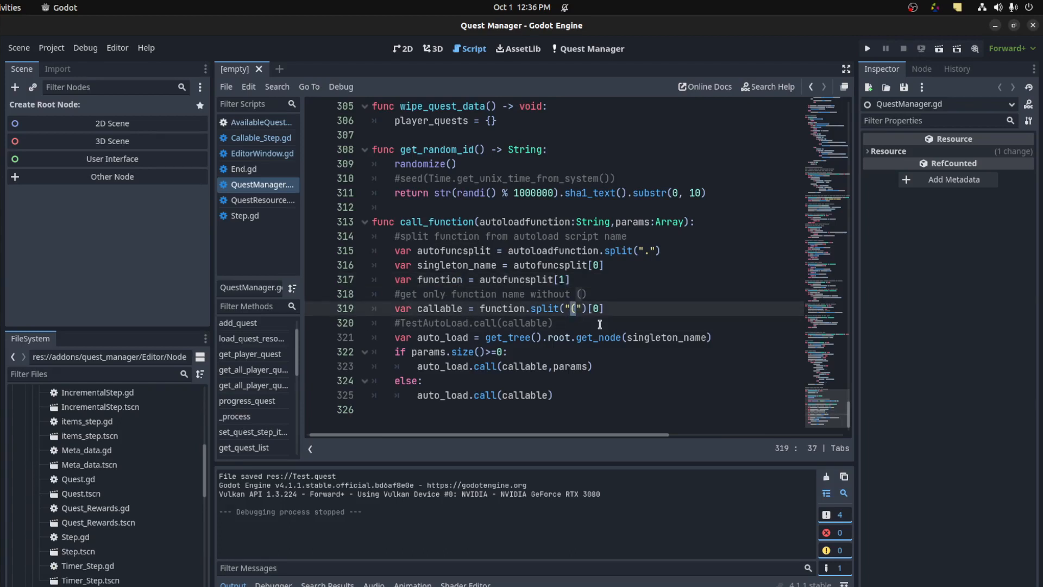
pyautogui.doubleClick(440, 308)
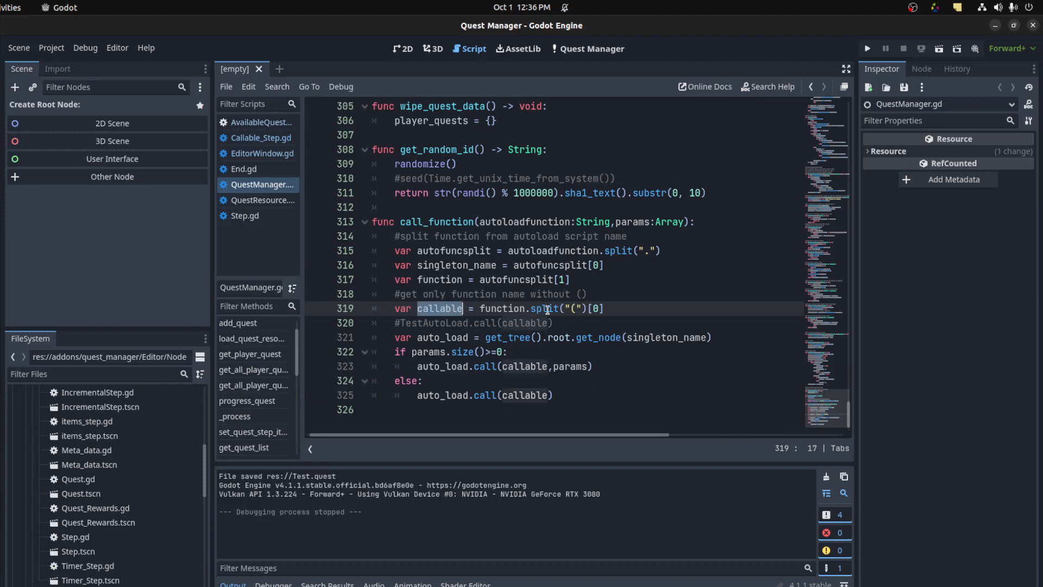
pyautogui.doubleClick(440, 337)
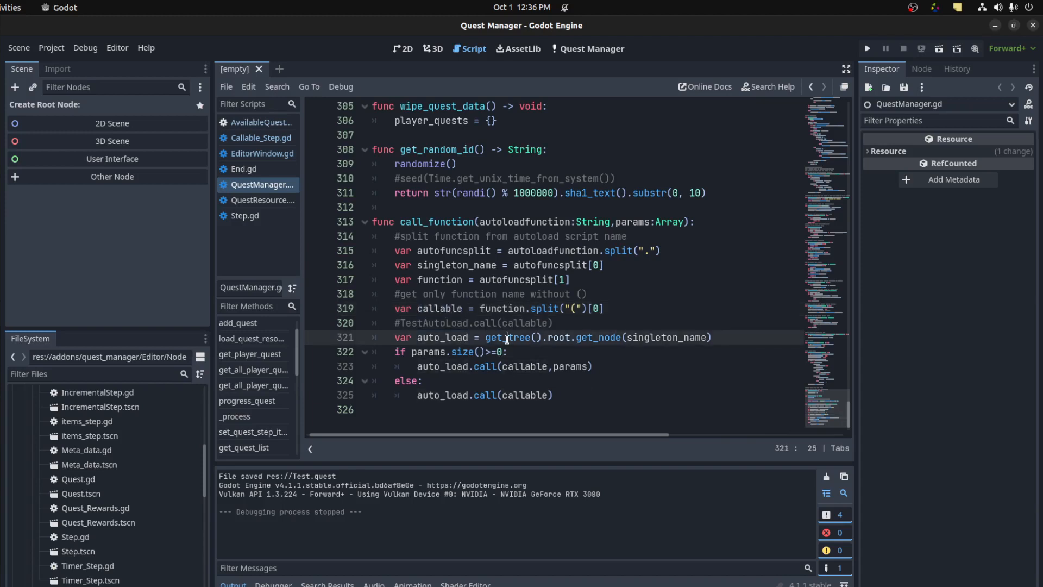
pyautogui.moveTo(466, 340); pyautogui.dragTo(628, 341)
pyautogui.click(643, 341)
pyautogui.doubleClick(648, 336)
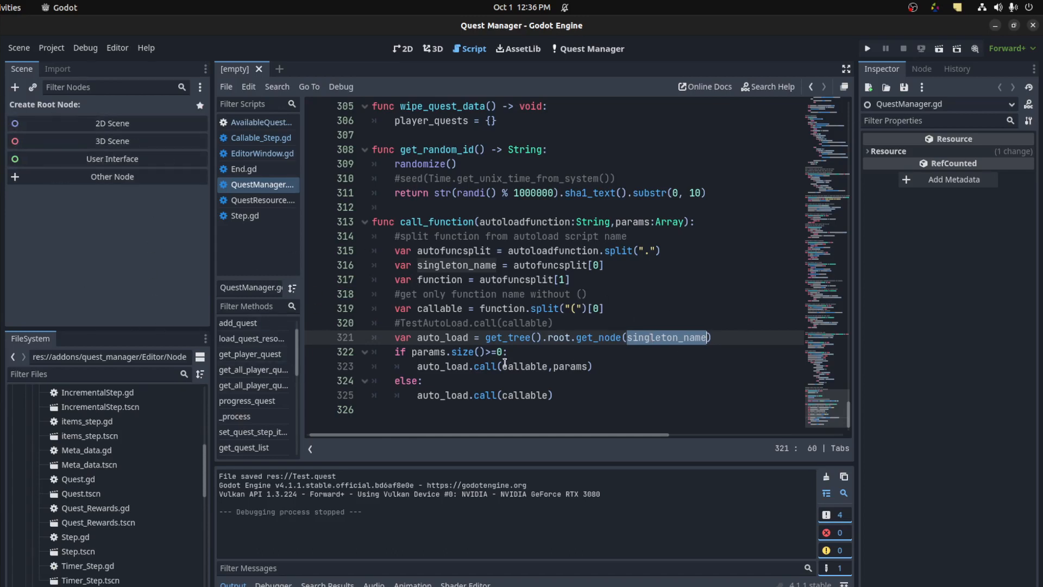
pyautogui.click(489, 352)
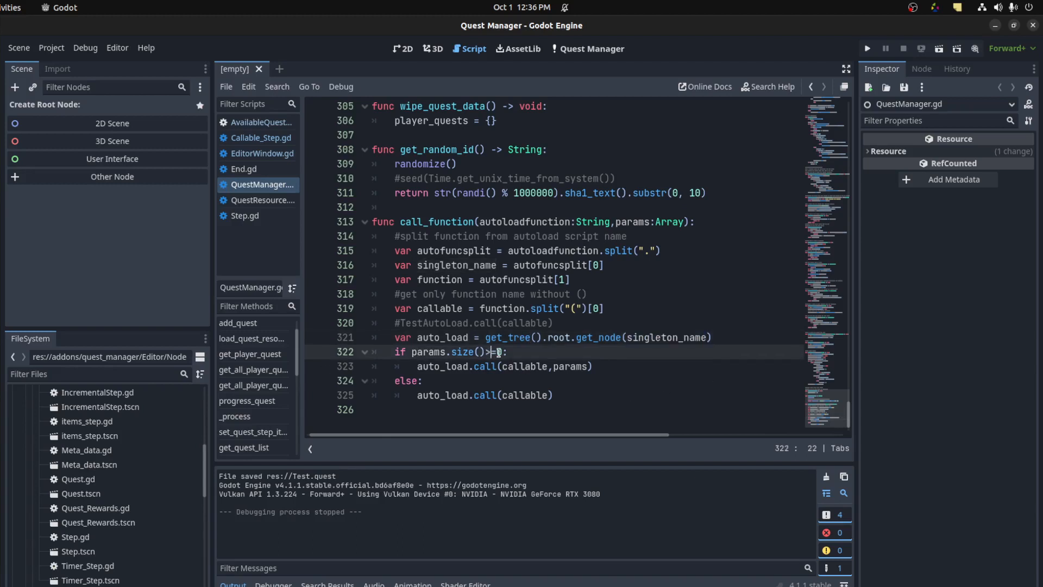
pyautogui.moveTo(486, 352); pyautogui.dragTo(499, 353)
pyautogui.click(580, 49)
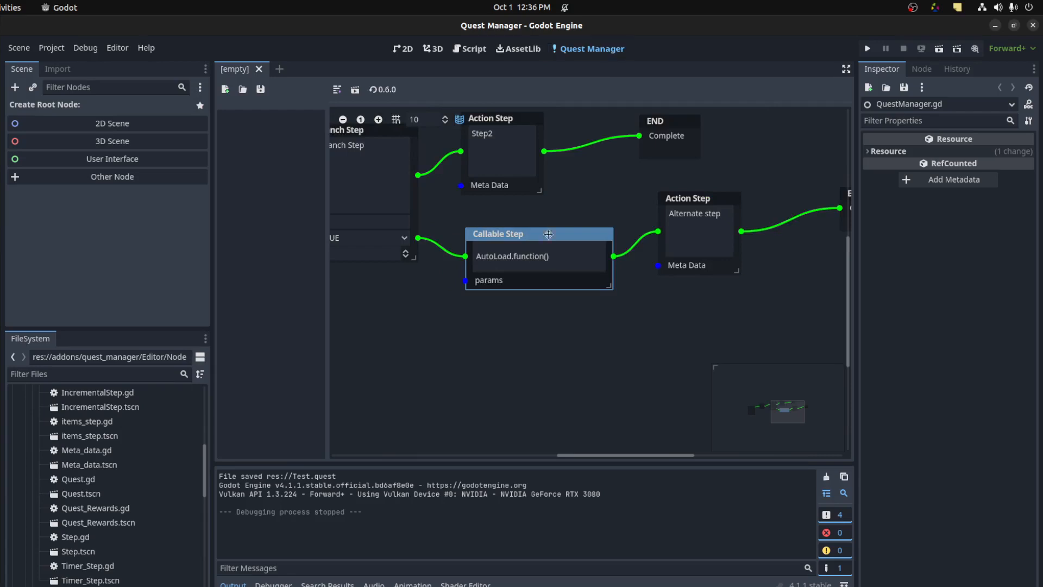
# Add a Meta Data node with an Int entry wired to the Callable Step params.
pyautogui.rightClick(332, 96)
pyautogui.click(361, 184)
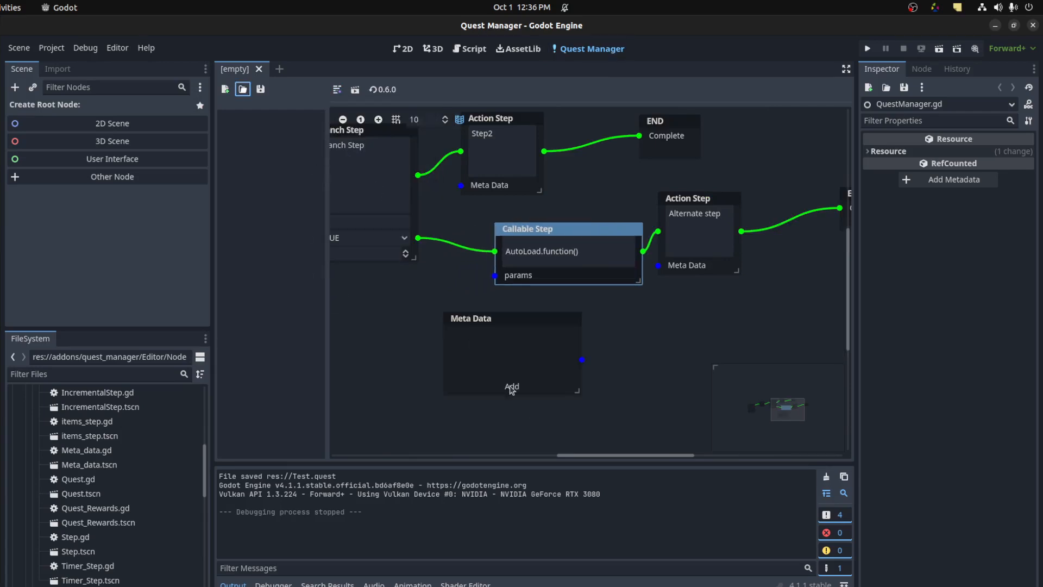
pyautogui.moveTo(509, 388); pyautogui.dragTo(437, 392)
pyautogui.click(439, 389)
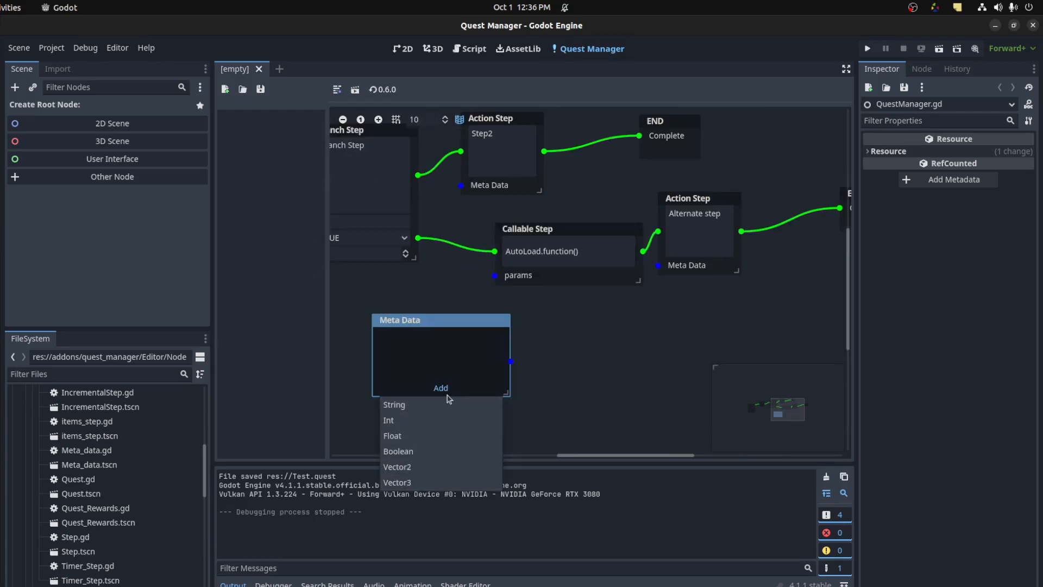
pyautogui.click(424, 421)
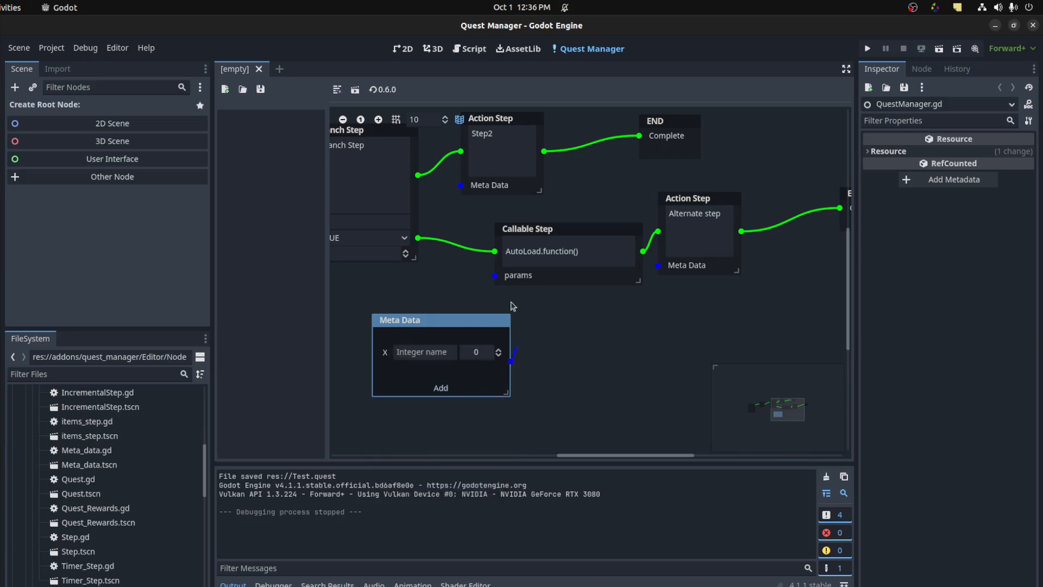
pyautogui.moveTo(512, 306); pyautogui.dragTo(495, 276)
pyautogui.moveTo(452, 333); pyautogui.dragTo(425, 302)
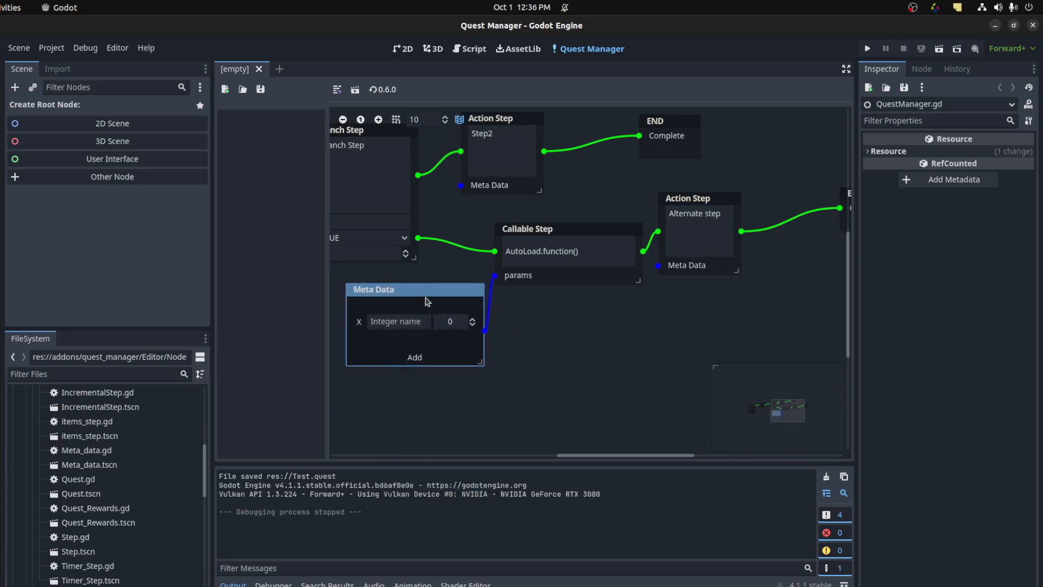
# Name the entry Ban with value 1, glance at the script, and run the project with F5.
pyautogui.click(421, 322)
pyautogui.write('Ban')
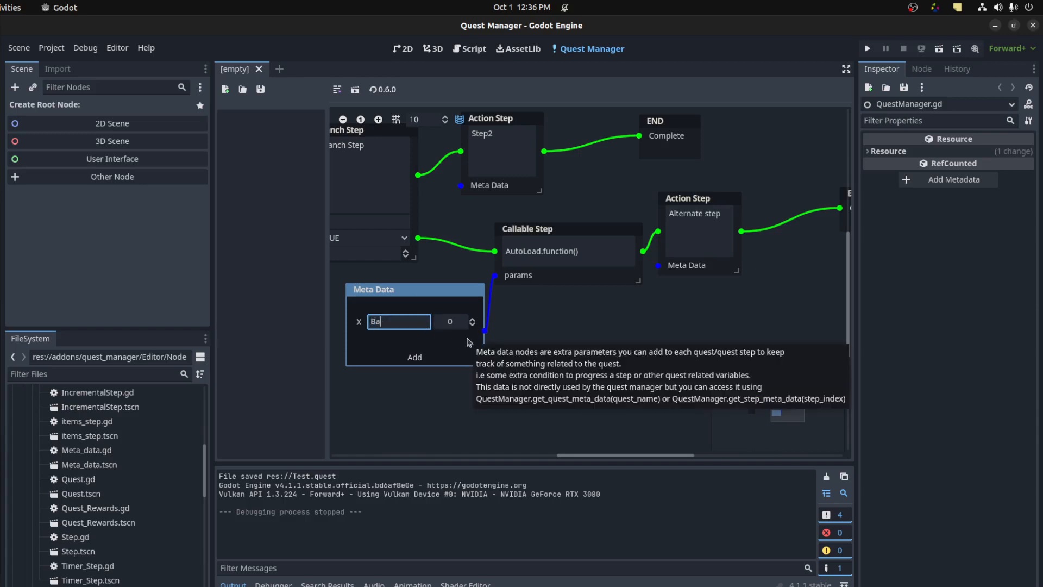
pyautogui.scroll(-1, 481, 338)
pyautogui.scroll(-1, 492, 334)
pyautogui.scroll(-1, 509, 325)
pyautogui.scroll(-1, 535, 312)
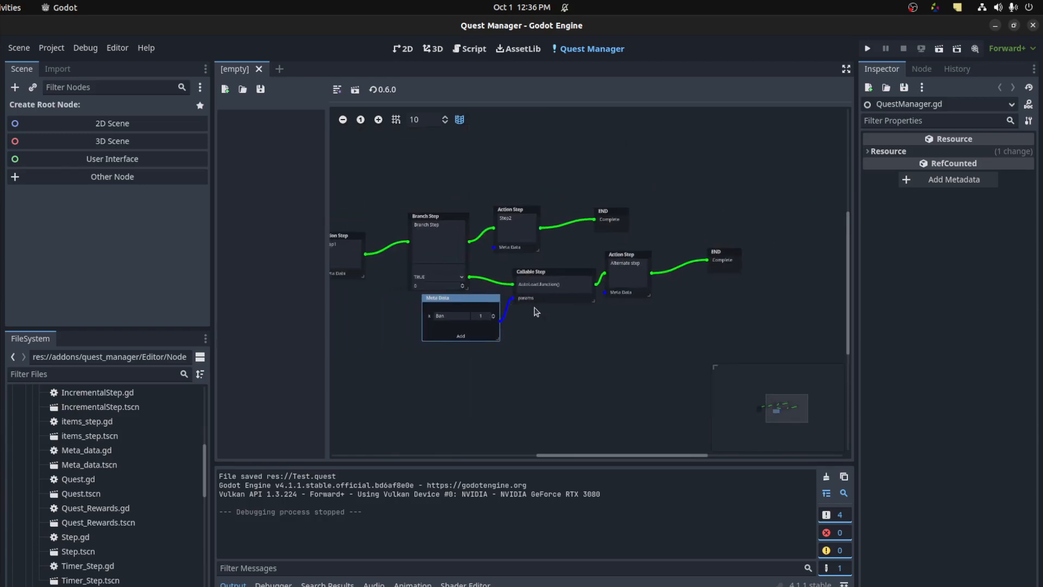
pyautogui.scroll(1, 466, 349)
pyautogui.scroll(3, 477, 330)
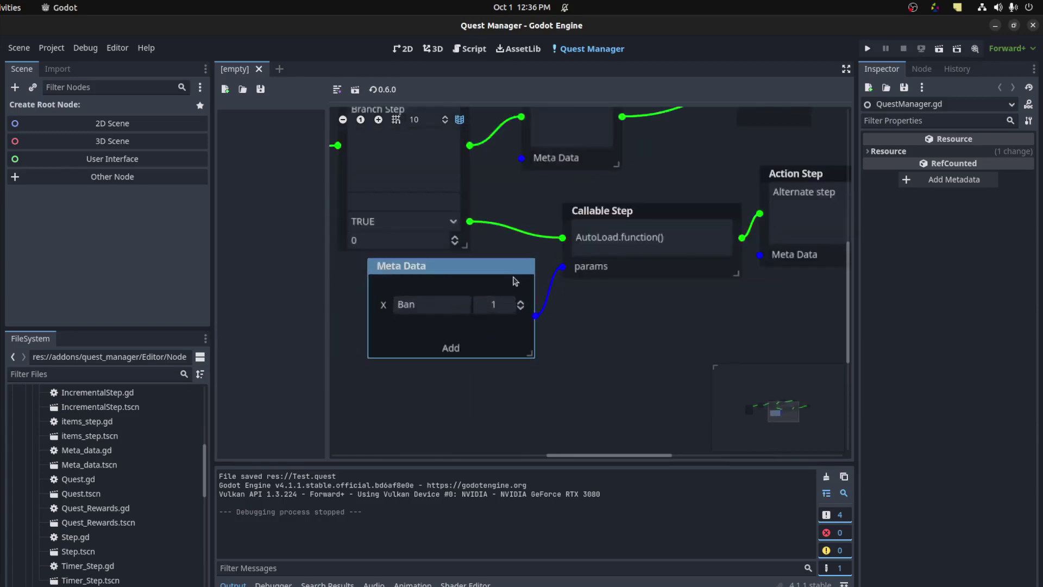
pyautogui.click(498, 308)
pyautogui.scroll(-1, 453, 343)
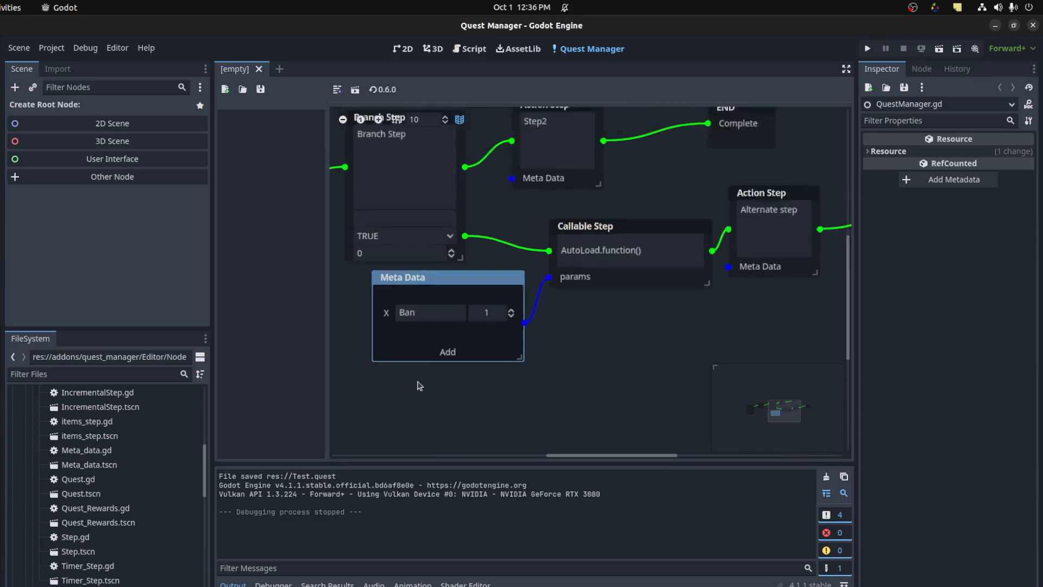
pyautogui.scroll(-2, 461, 356)
pyautogui.hscroll(-3, 544, 322)
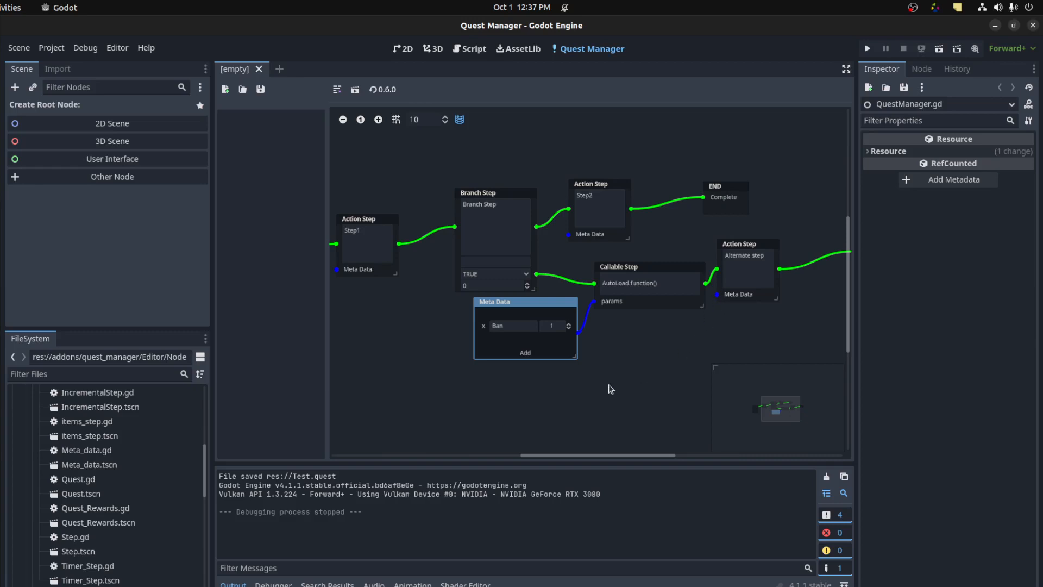
pyautogui.scroll(1, 489, 373)
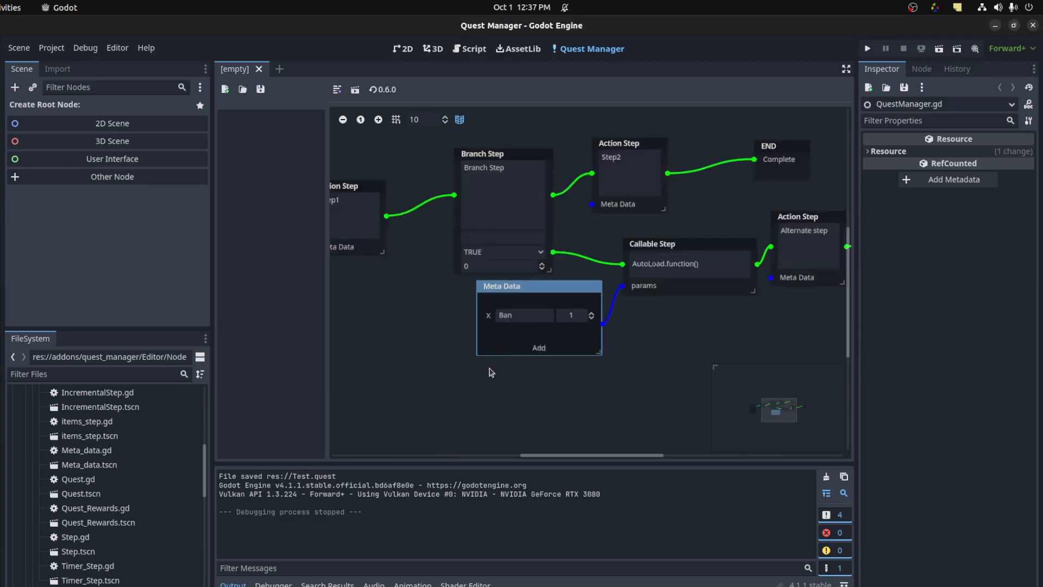
pyautogui.scroll(-1, 513, 278)
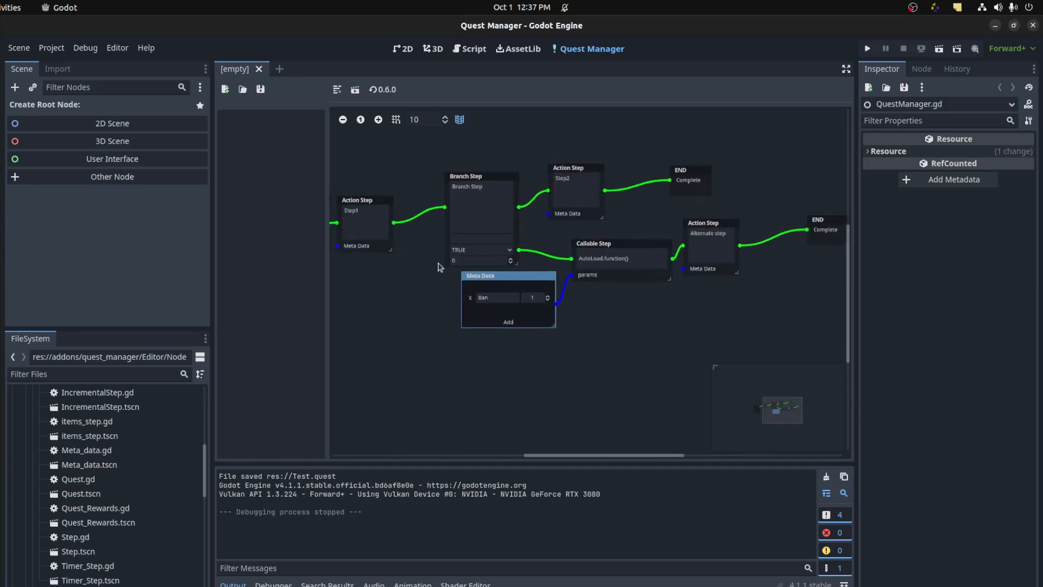
pyautogui.hscroll(-2, 447, 216)
pyautogui.click(473, 49)
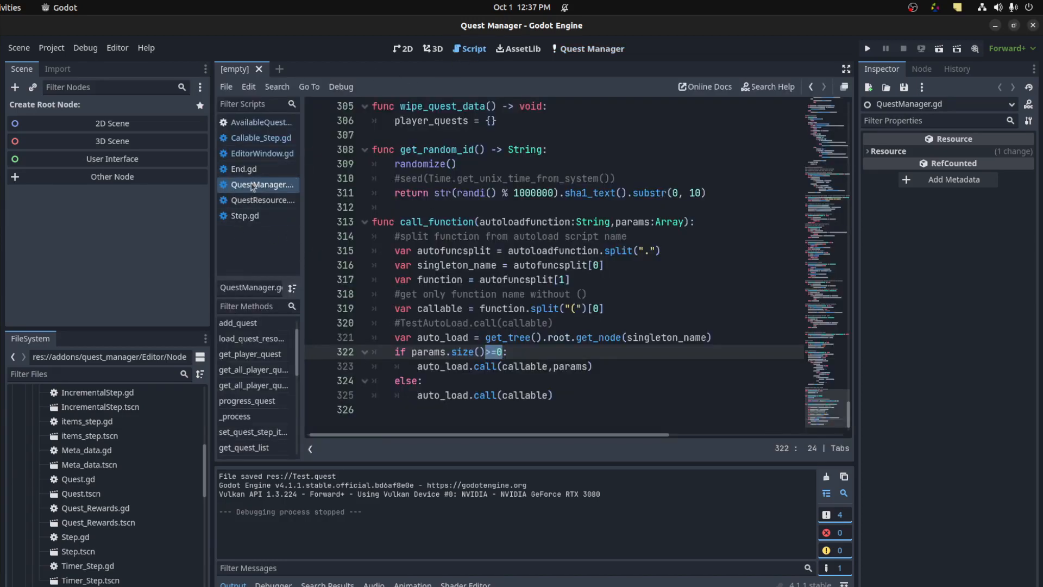
pyautogui.scroll(2, 128, 446)
pyautogui.scroll(3, 129, 446)
pyautogui.scroll(-4, 128, 445)
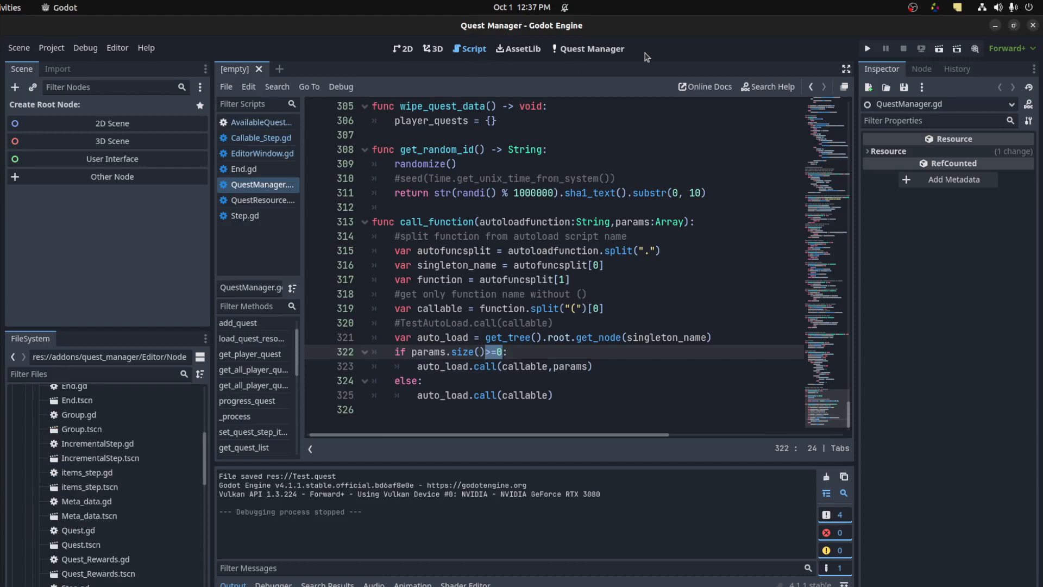
pyautogui.click(582, 47)
pyautogui.press('F5')
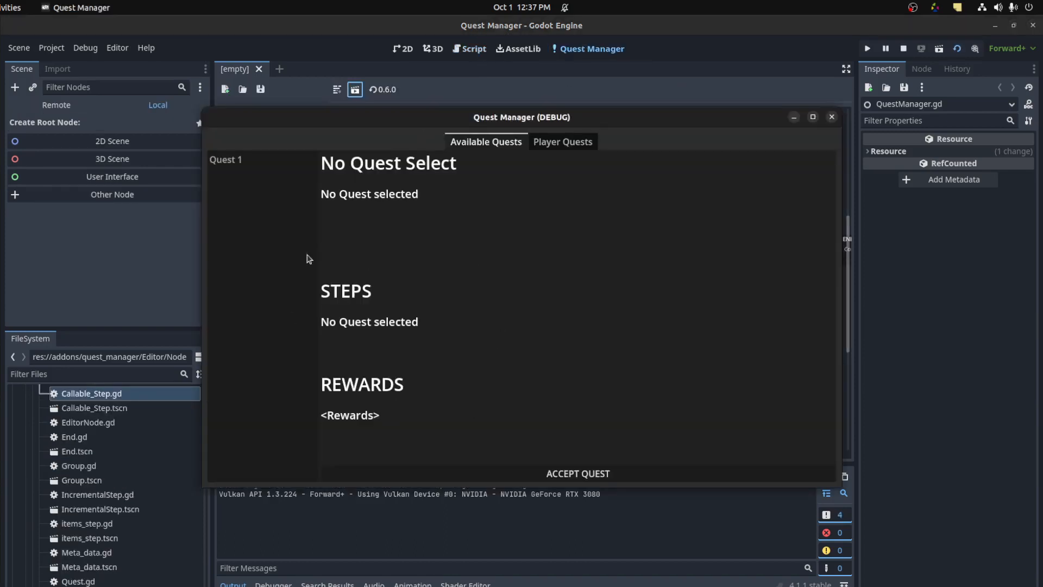
# Select Quest 1 in the debug window and accept it, triggering the step_index error.
pyautogui.click(235, 158)
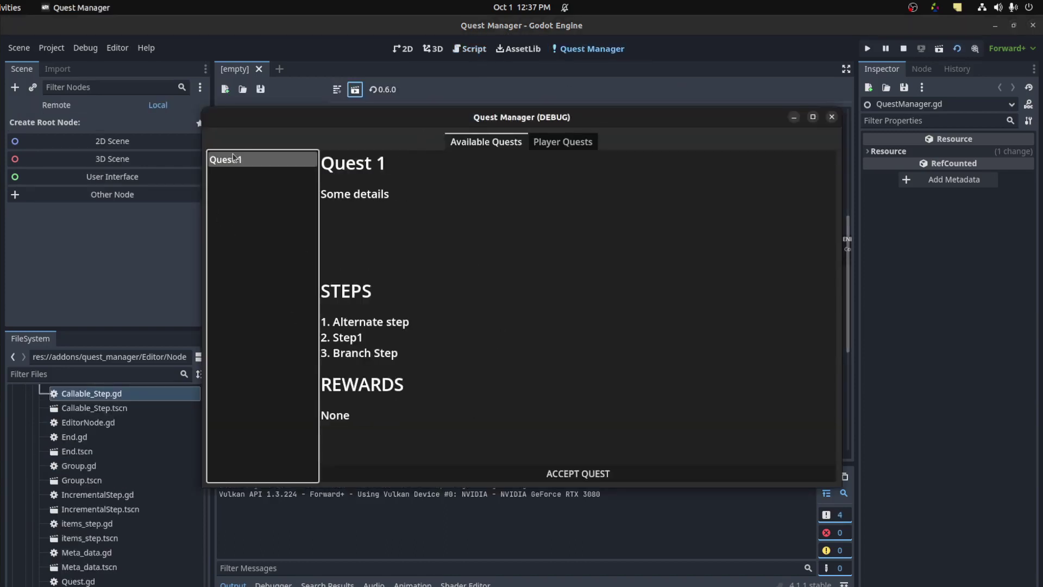
pyautogui.click(577, 473)
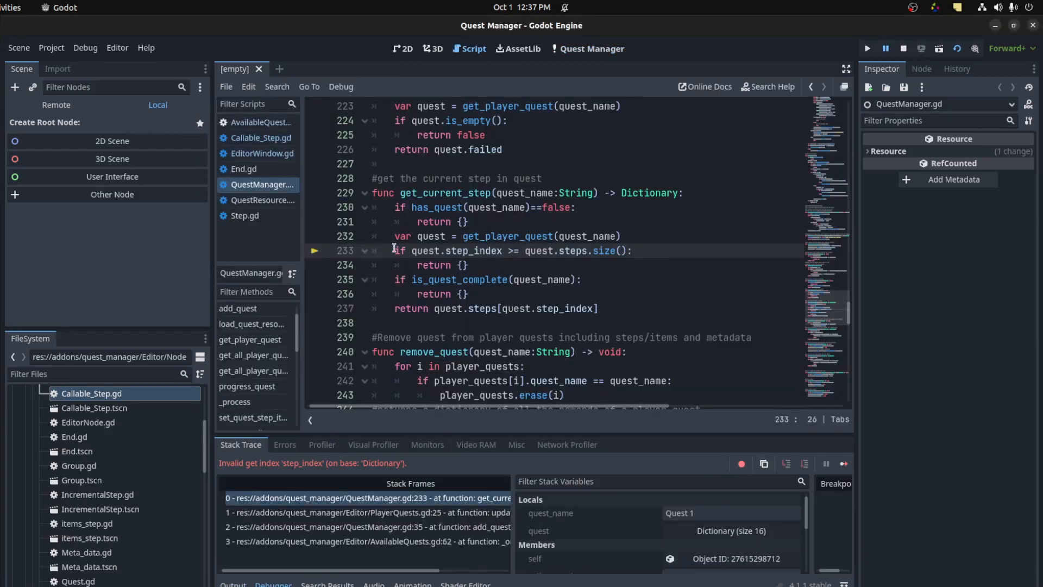
# Inspect the failing step_index check on line 233, then return to the 2D workspace.
pyautogui.moveTo(395, 250); pyautogui.dragTo(681, 270)
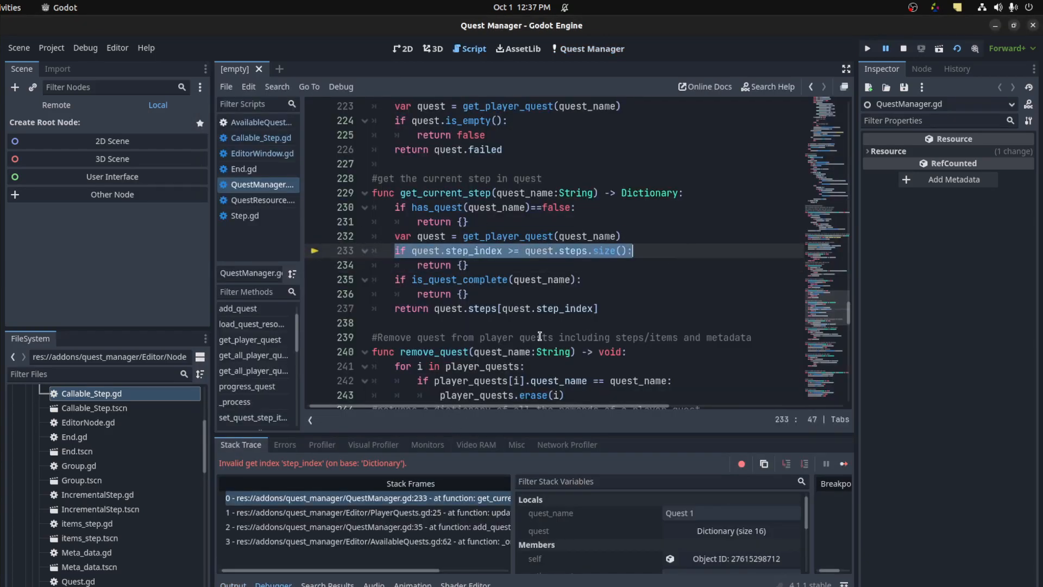
pyautogui.click(630, 287)
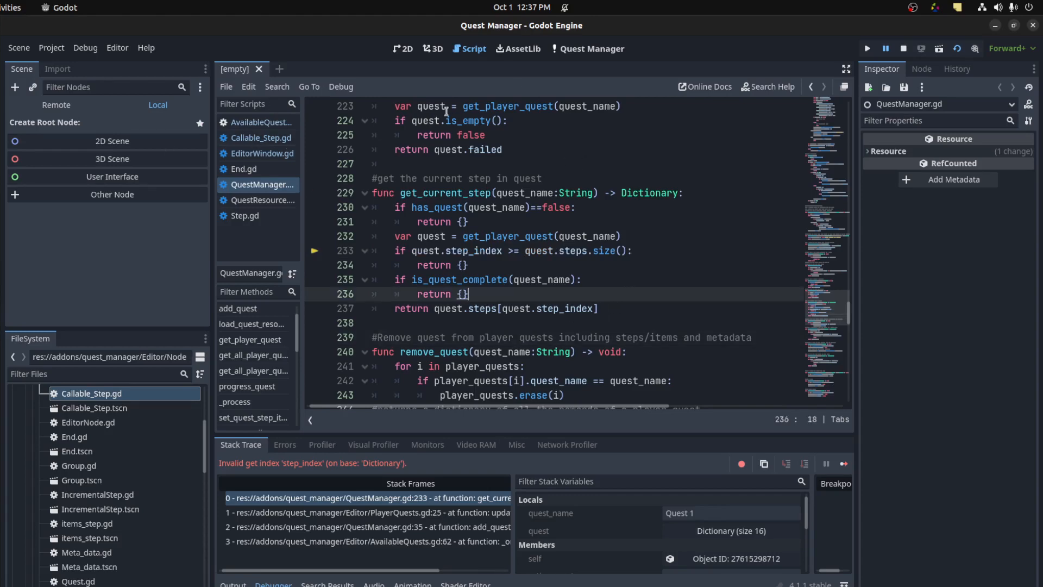
pyautogui.click(411, 50)
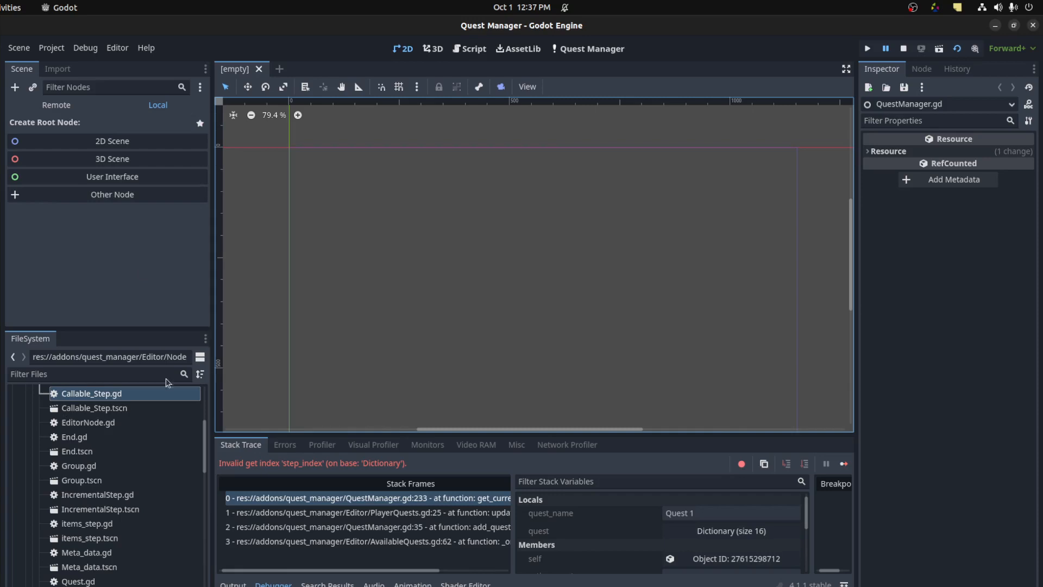
# Resize the docks, collapse the Nodes folder and open the EditorWindow.tscn scene.
pyautogui.moveTo(183, 328); pyautogui.dragTo(183, 226)
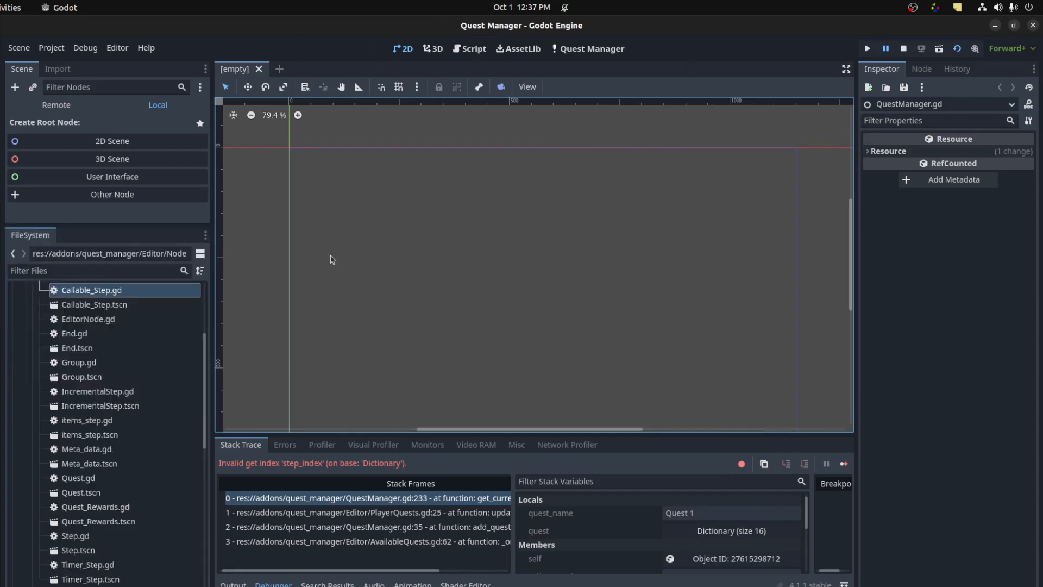
pyautogui.moveTo(212, 267); pyautogui.dragTo(340, 277)
pyautogui.scroll(3, 163, 369)
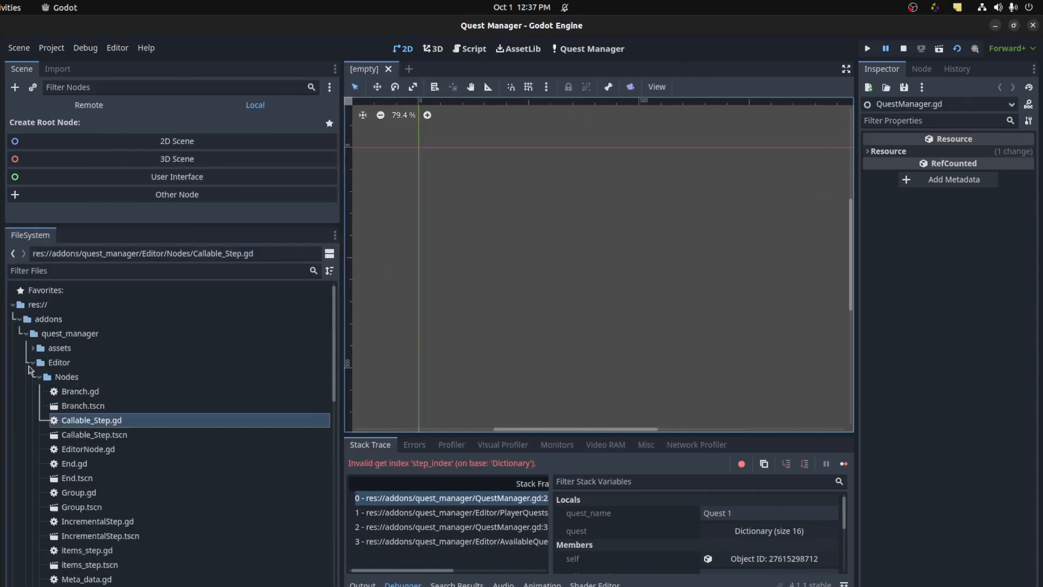
pyautogui.click(47, 368)
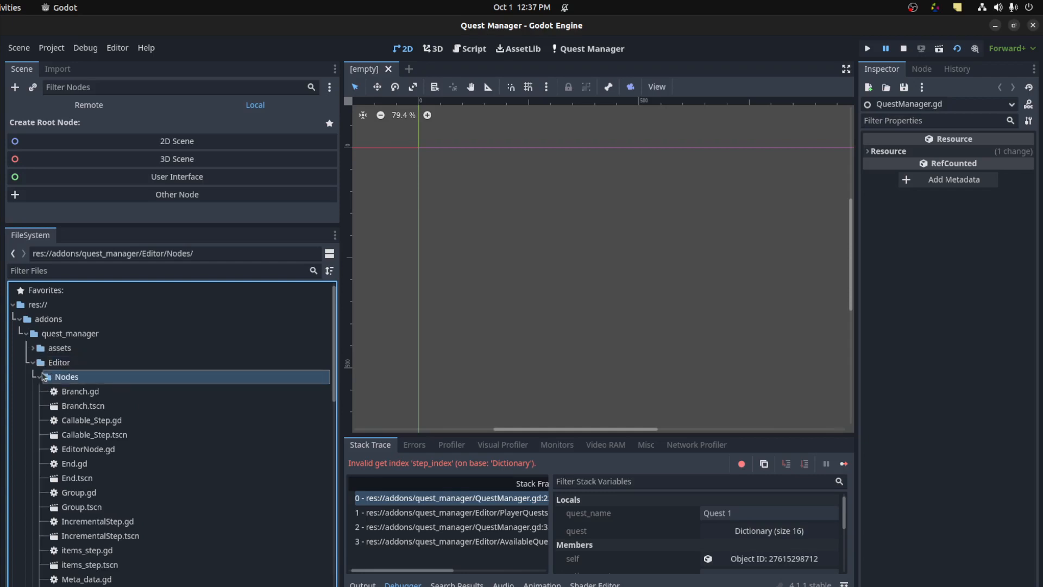
pyautogui.click(43, 376)
pyautogui.scroll(-2, 45, 383)
pyautogui.scroll(2, 45, 383)
pyautogui.scroll(-4, 47, 446)
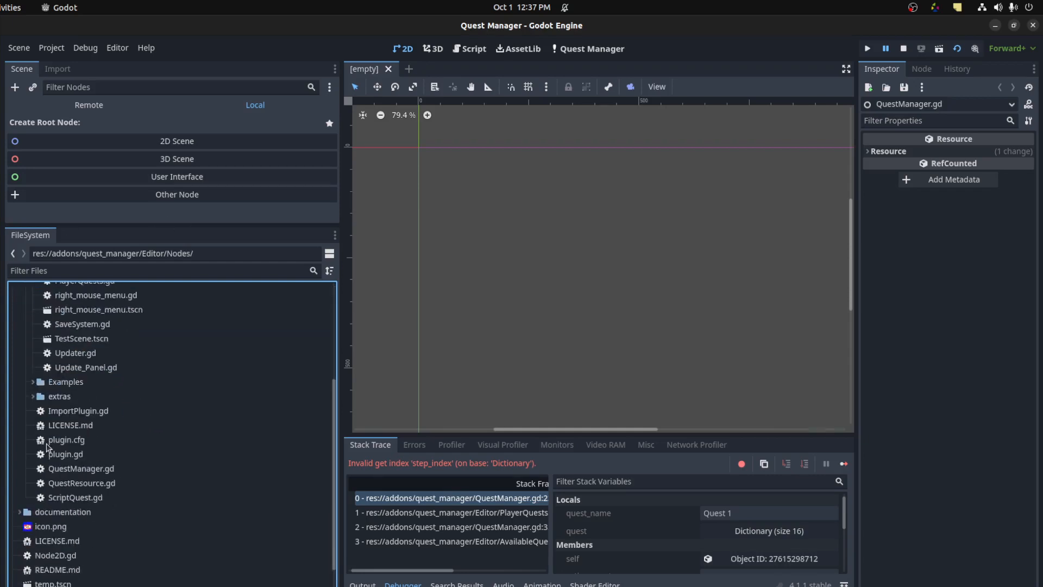
pyautogui.scroll(3, 41, 418)
pyautogui.doubleClick(89, 383)
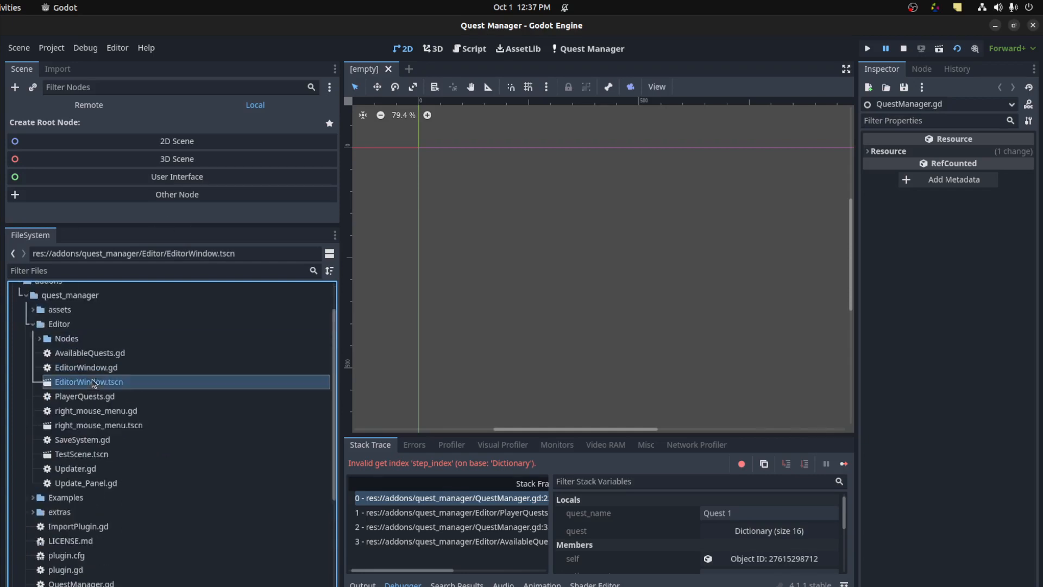
# Open the QuestManagerSaveSystem node's script and jump to its save_data function.
pyautogui.click(90, 210)
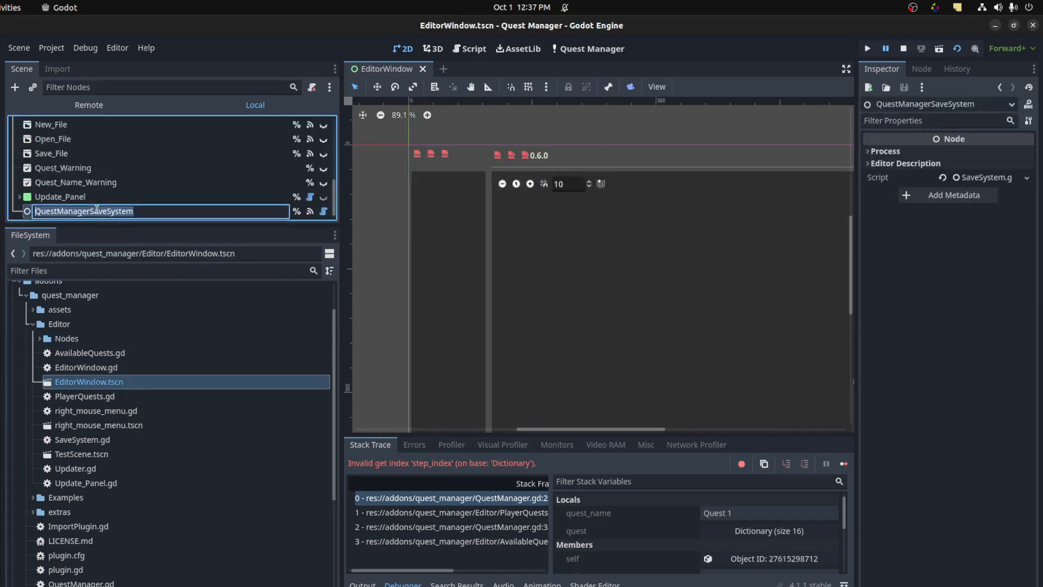
pyautogui.click(323, 211)
pyautogui.moveTo(220, 264); pyautogui.dragTo(128, 264)
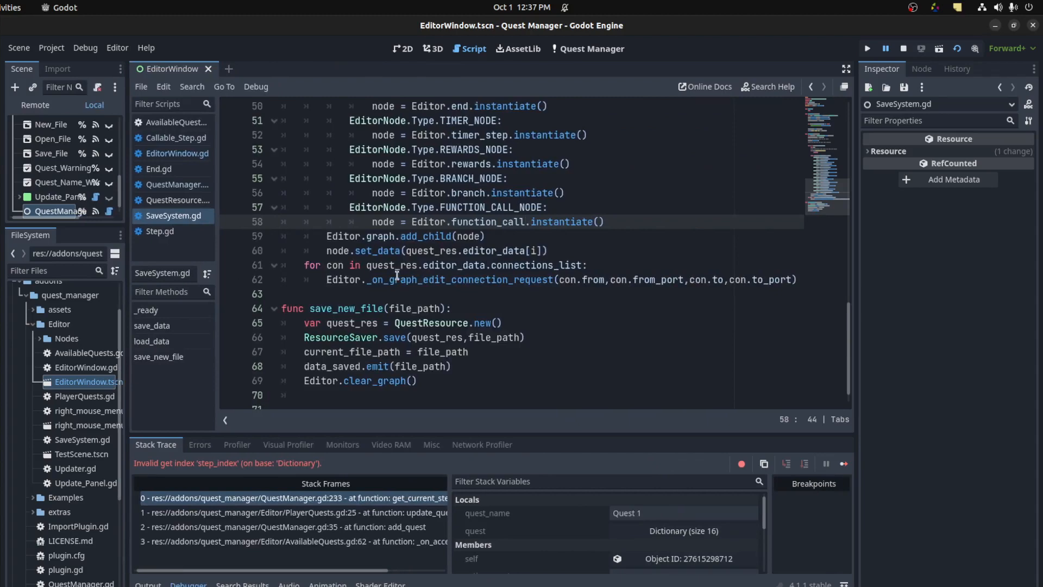
pyautogui.click(151, 326)
pyautogui.doubleClick(345, 251)
pyautogui.scroll(-2, 446, 285)
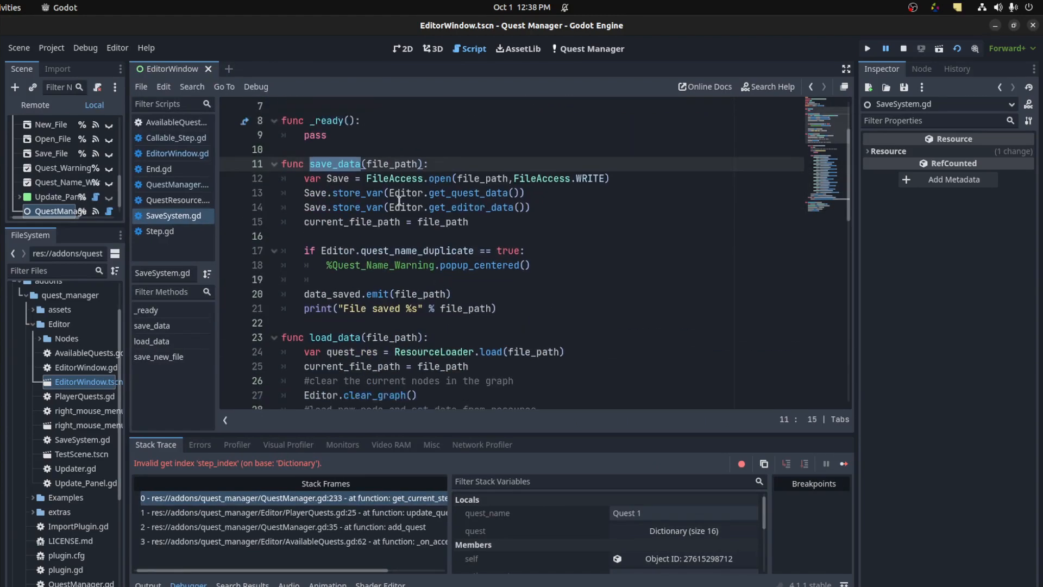
# Highlight the get_quest_data and get_editor_data calls on lines 13-14.
pyautogui.doubleClick(467, 193)
pyautogui.doubleClick(480, 206)
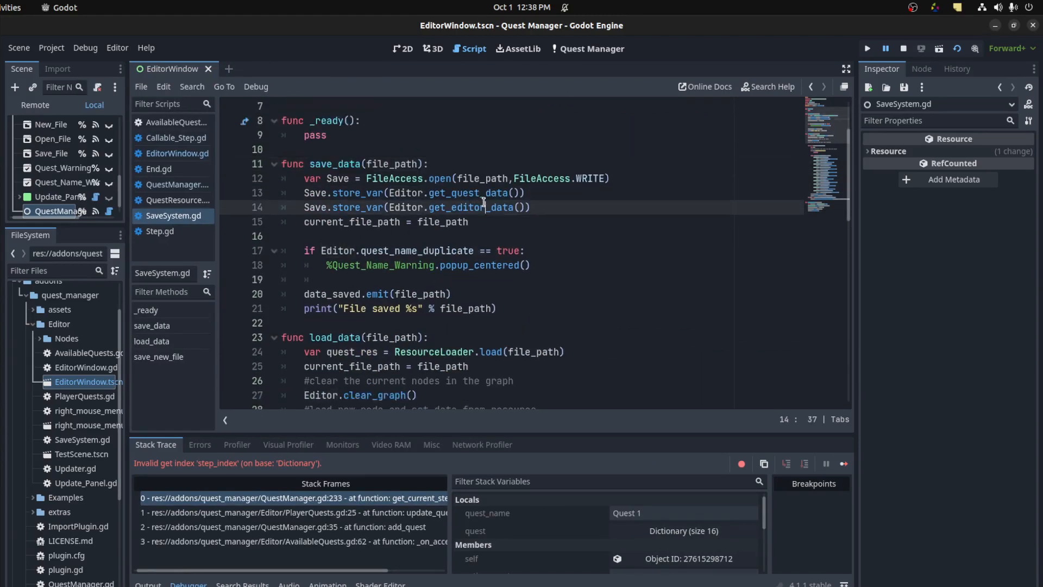
pyautogui.click(487, 207)
pyautogui.doubleClick(513, 207)
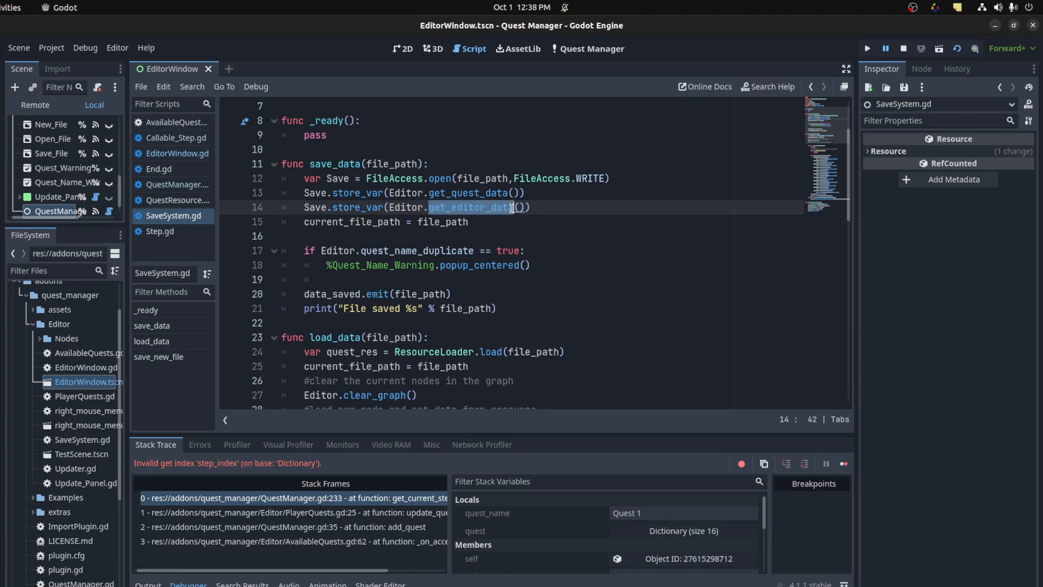
pyautogui.scroll(-3, 435, 223)
pyautogui.scroll(4, 375, 220)
pyautogui.scroll(-4, 325, 218)
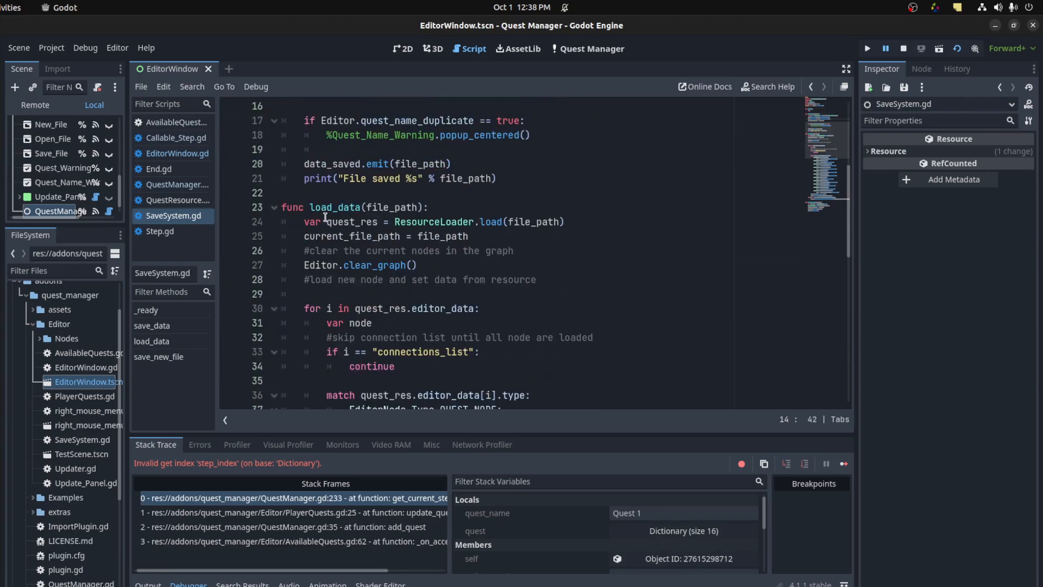
pyautogui.scroll(-5, 323, 219)
# Review the node-type match block and quest_node usage, then open Test.quest in the quest editor.
pyautogui.moveTo(384, 175); pyautogui.dragTo(412, 348)
pyautogui.scroll(-2, 411, 349)
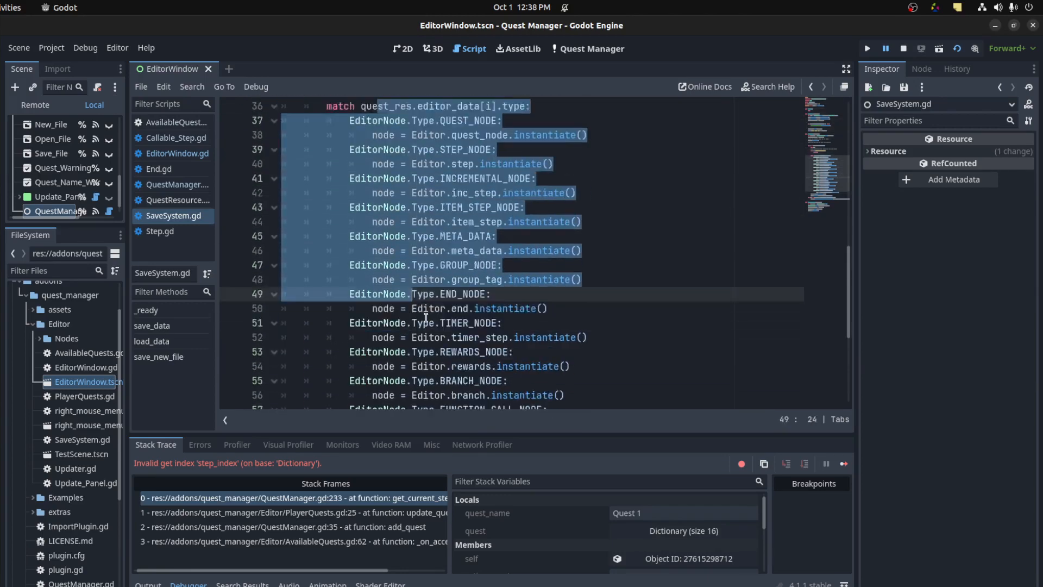
pyautogui.scroll(1, 423, 316)
pyautogui.scroll(2, 423, 316)
pyautogui.doubleClick(463, 279)
pyautogui.doubleClick(481, 251)
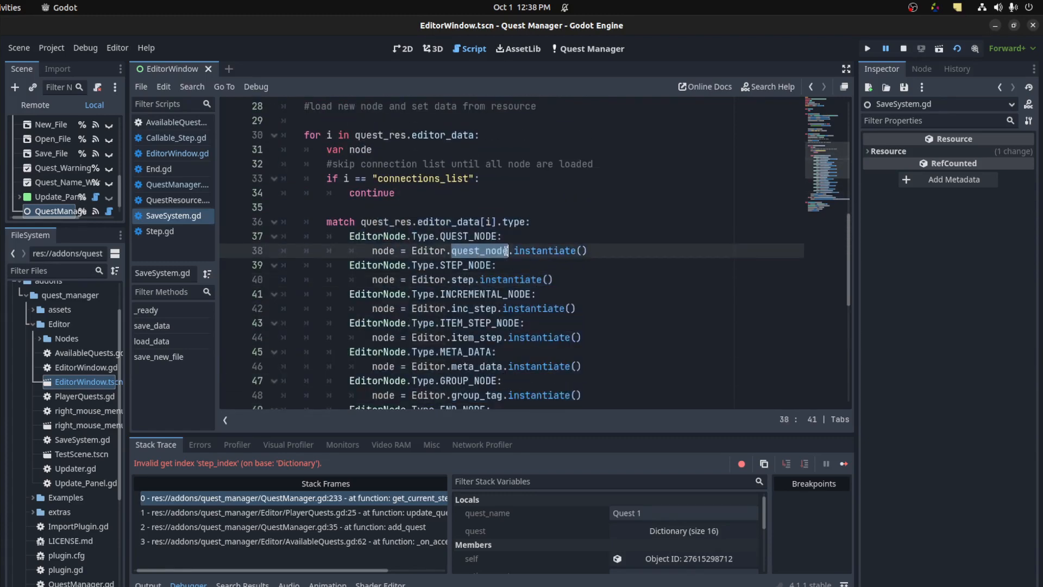
pyautogui.click(450, 237)
pyautogui.doubleClick(514, 222)
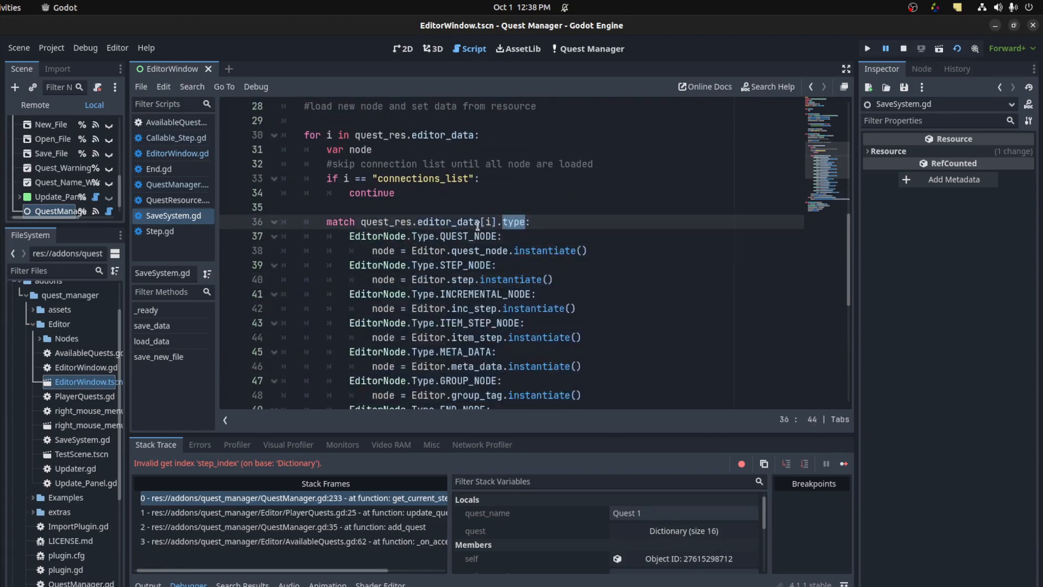
pyautogui.scroll(-5, 46, 526)
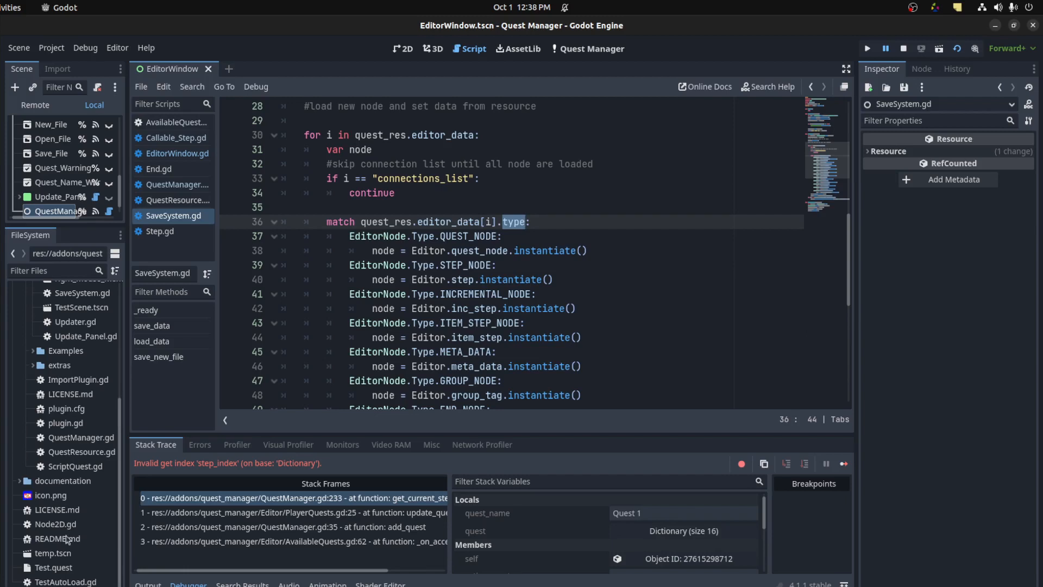
pyautogui.doubleClick(57, 568)
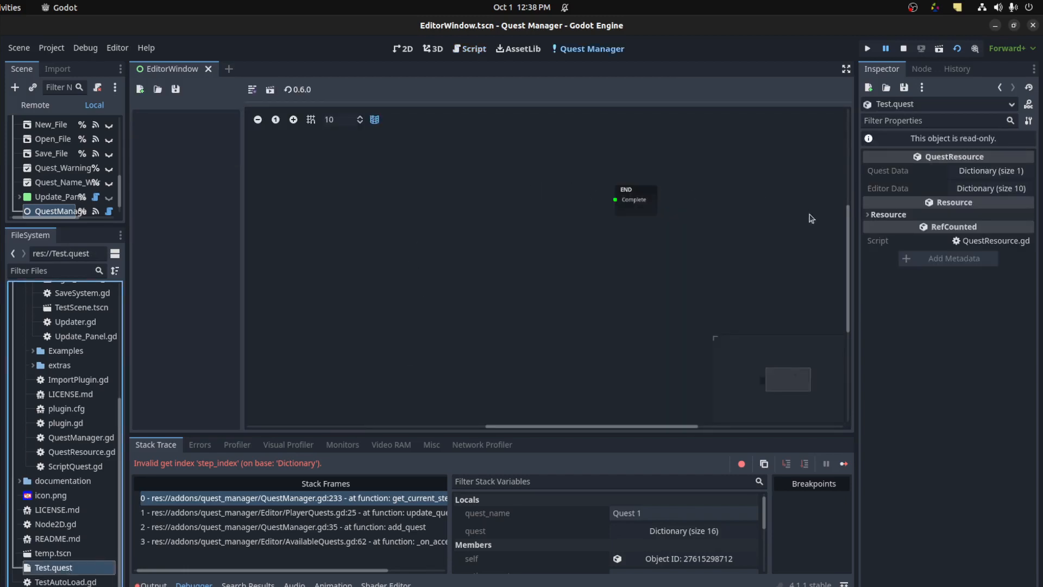
# Widen the inspector and expand Test.quest's quest data dictionary down to quest_steps.
pyautogui.moveTo(856, 225); pyautogui.dragTo(500, 225)
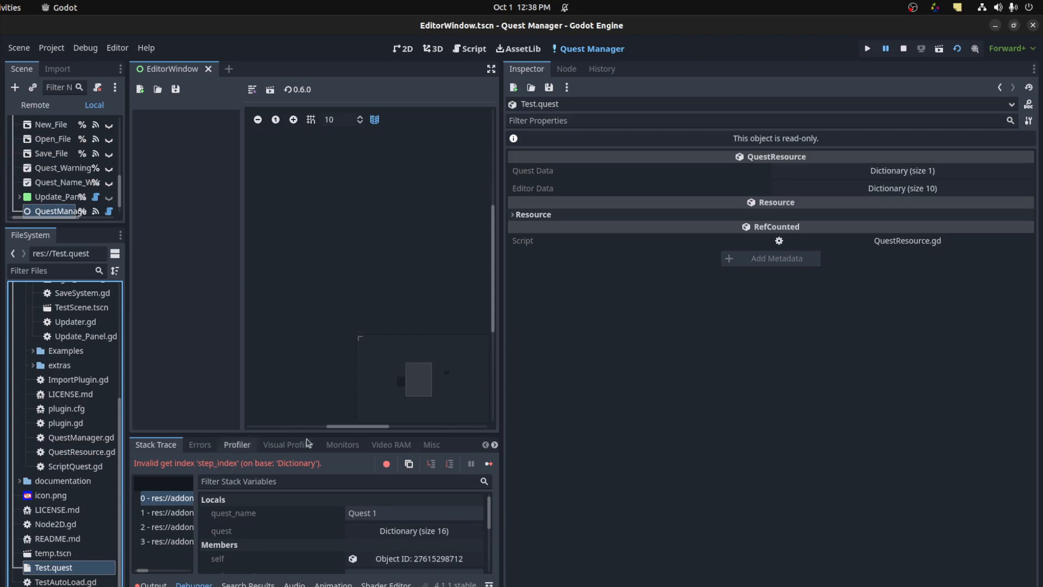
pyautogui.click(904, 172)
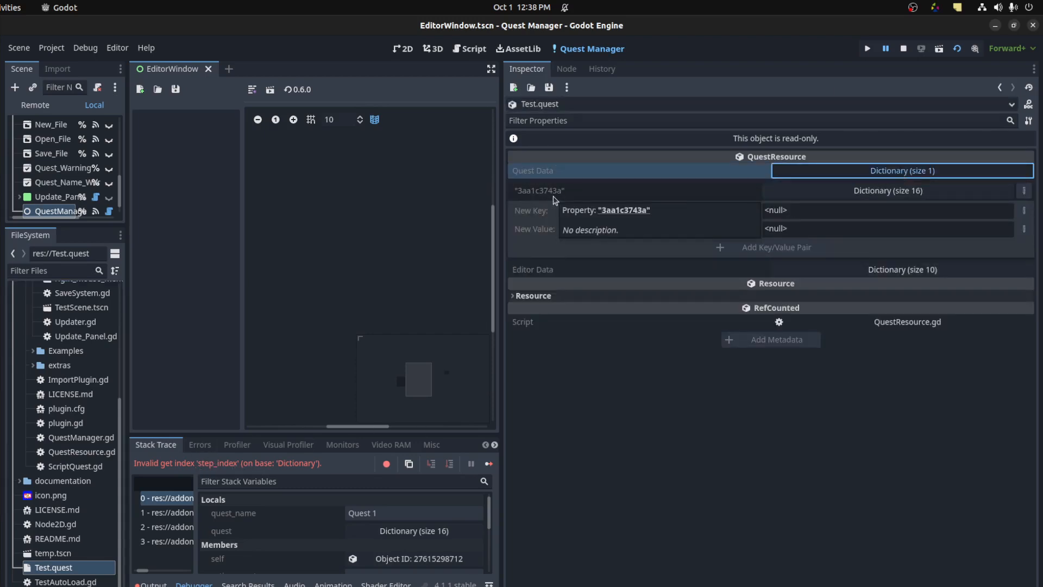
pyautogui.scroll(-3, 542, 244)
pyautogui.scroll(-3, 538, 258)
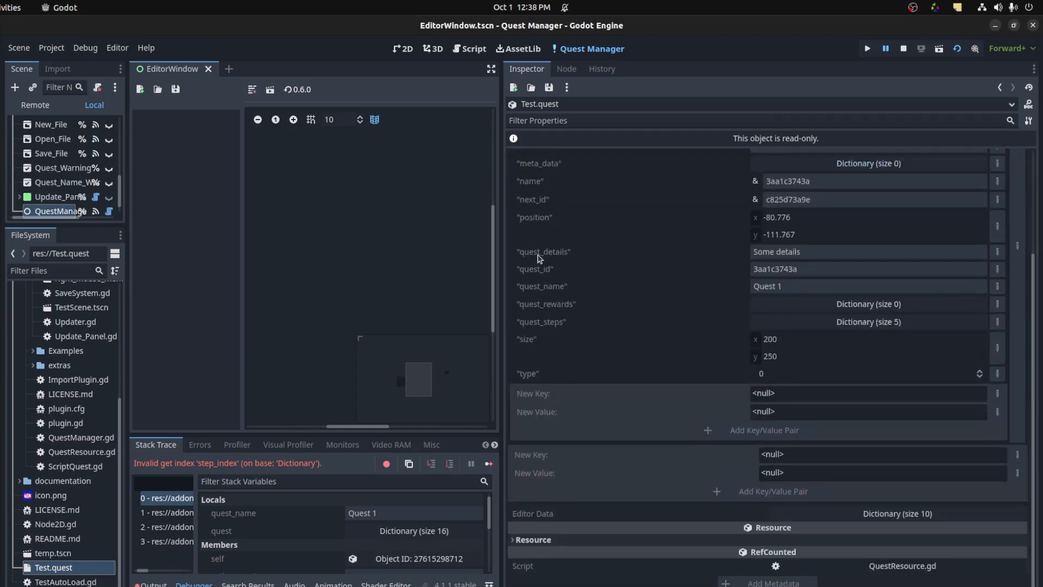
pyautogui.scroll(2, 538, 259)
pyautogui.scroll(-2, 630, 355)
pyautogui.click(841, 321)
pyautogui.scroll(-5, 720, 364)
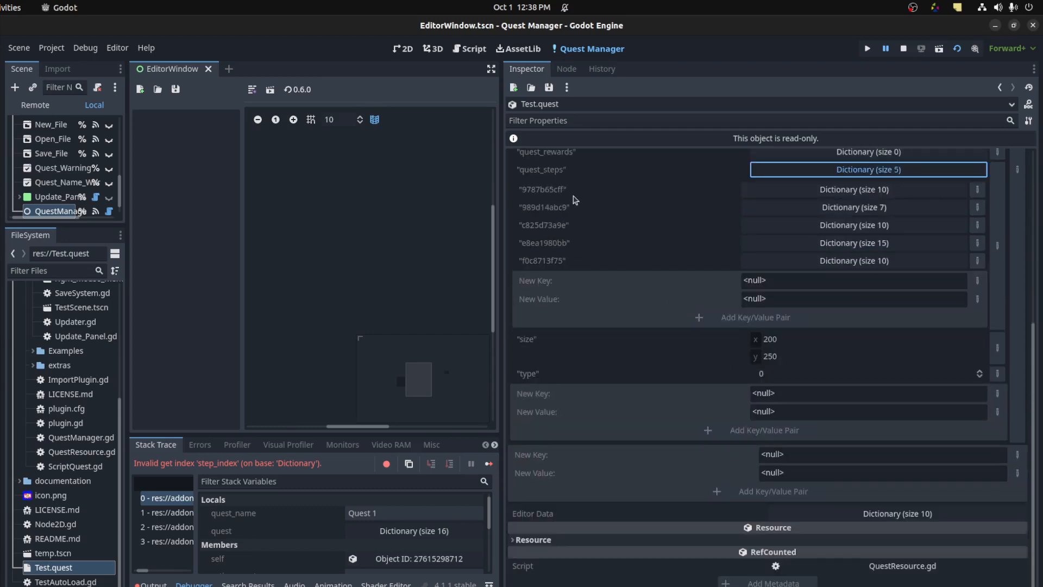
# Expand step 9787b65cff, then step 989d14abc9, and collapse it again.
pyautogui.click(782, 189)
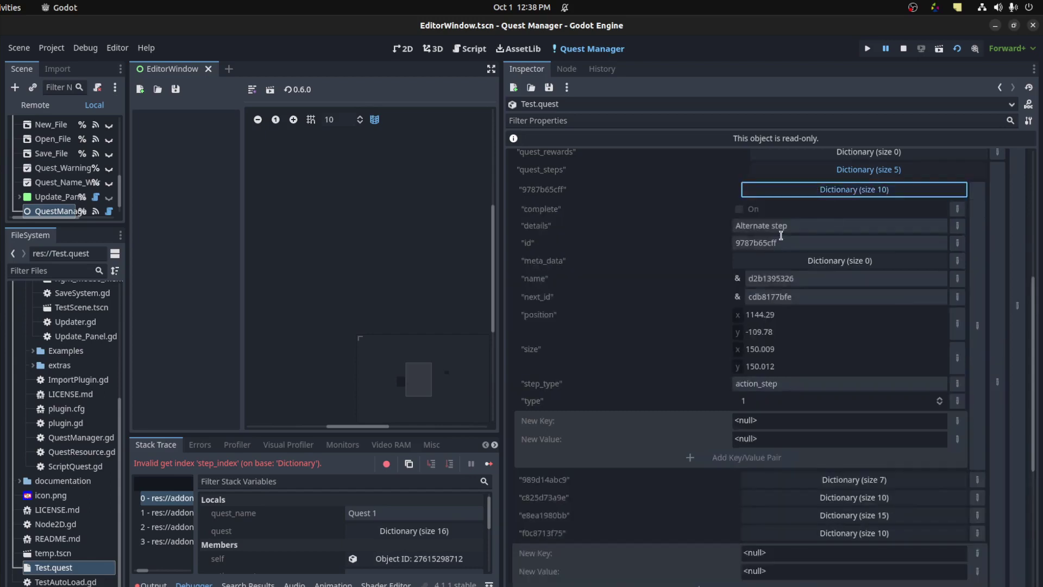
pyautogui.click(840, 192)
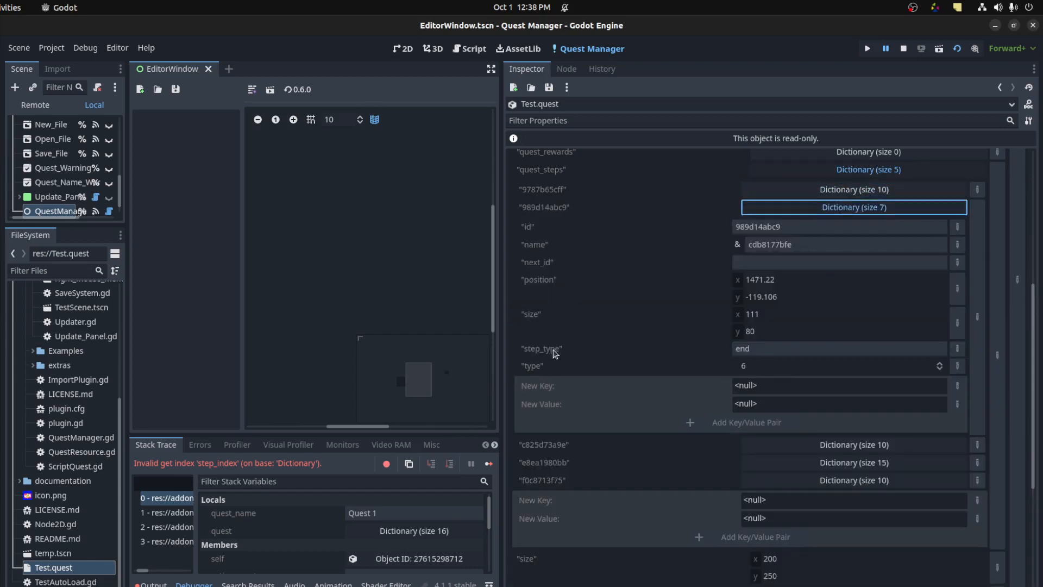
pyautogui.click(863, 207)
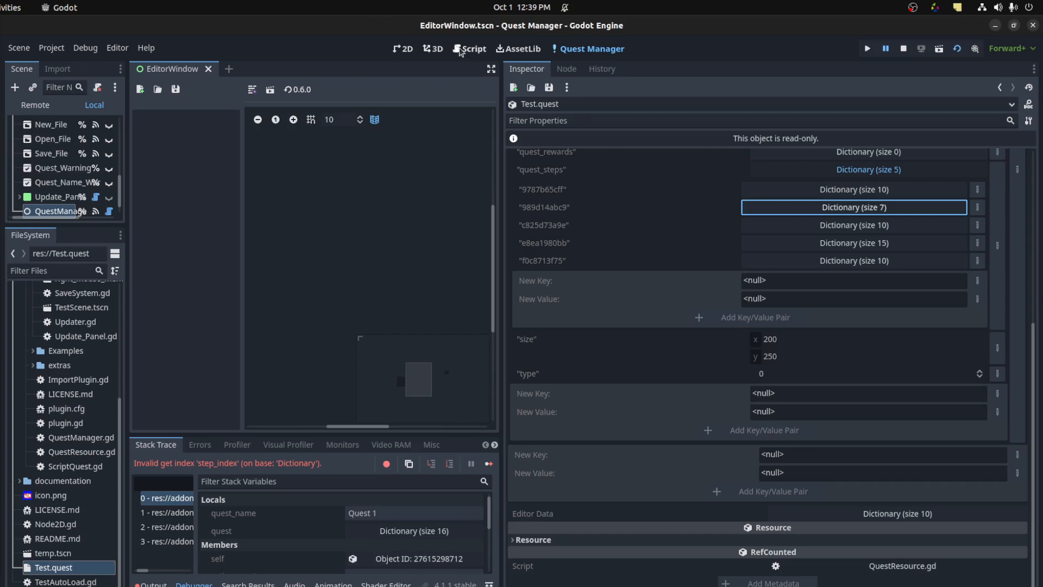
# Run the quest graph in the debug window showing Quest 1 and move the window right.
pyautogui.click(573, 50)
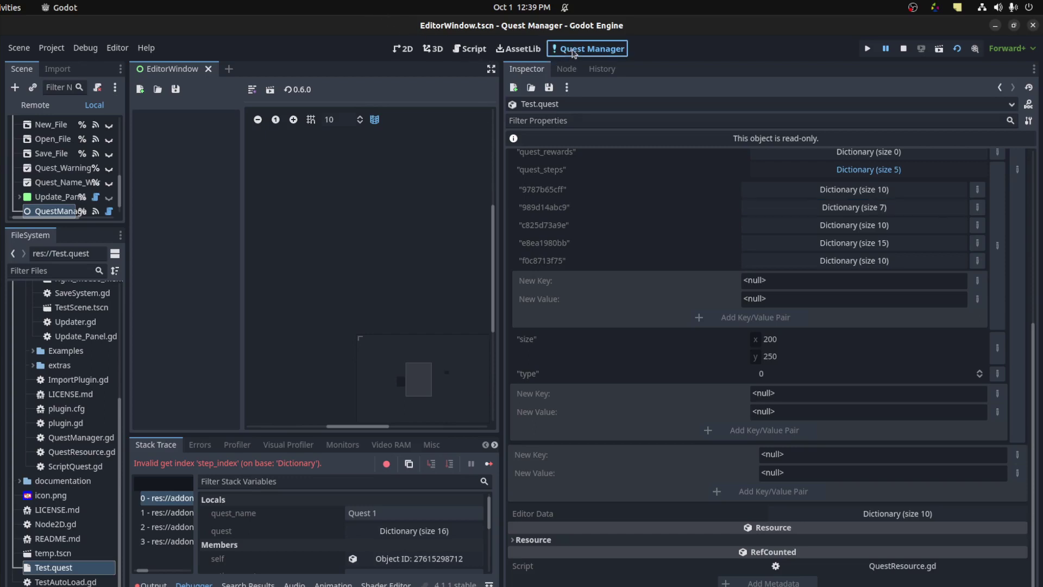
pyautogui.click(269, 90)
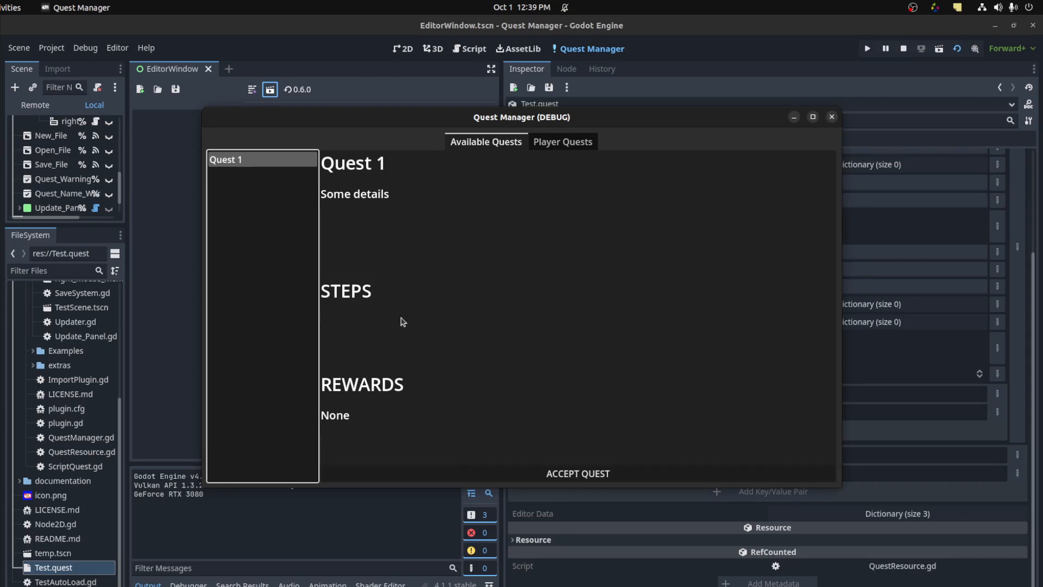
pyautogui.moveTo(633, 125); pyautogui.dragTo(722, 117)
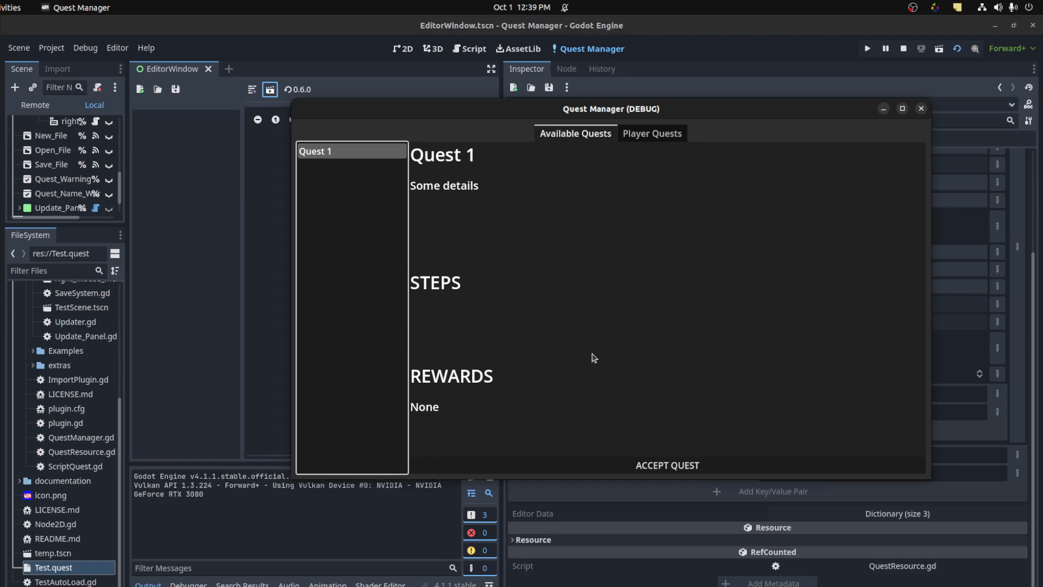
# Close the debug window to stop debugging and inspect the empty next_id value.
pyautogui.click(920, 108)
pyautogui.scroll(3, 631, 250)
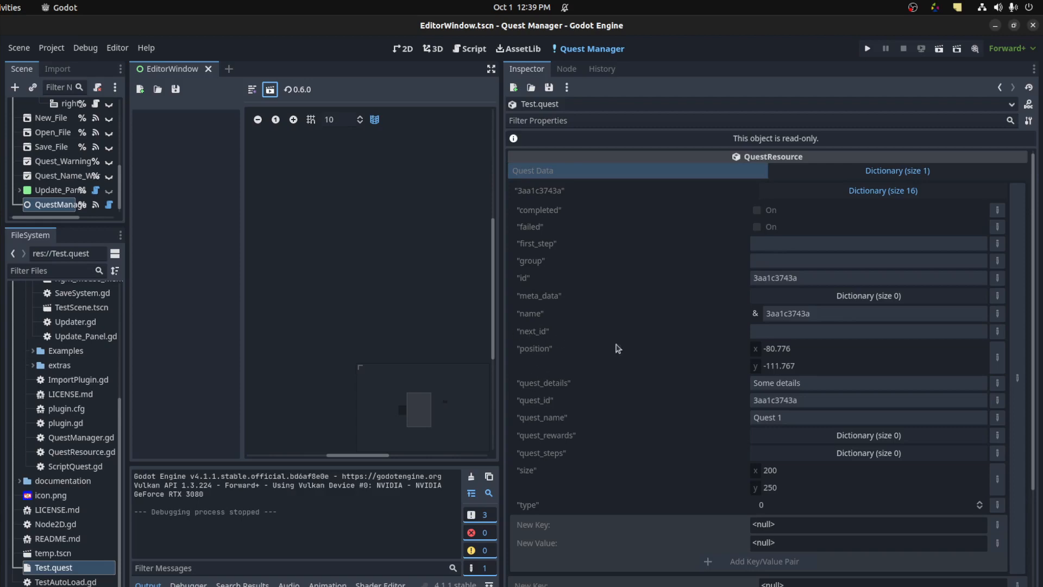
pyautogui.click(809, 331)
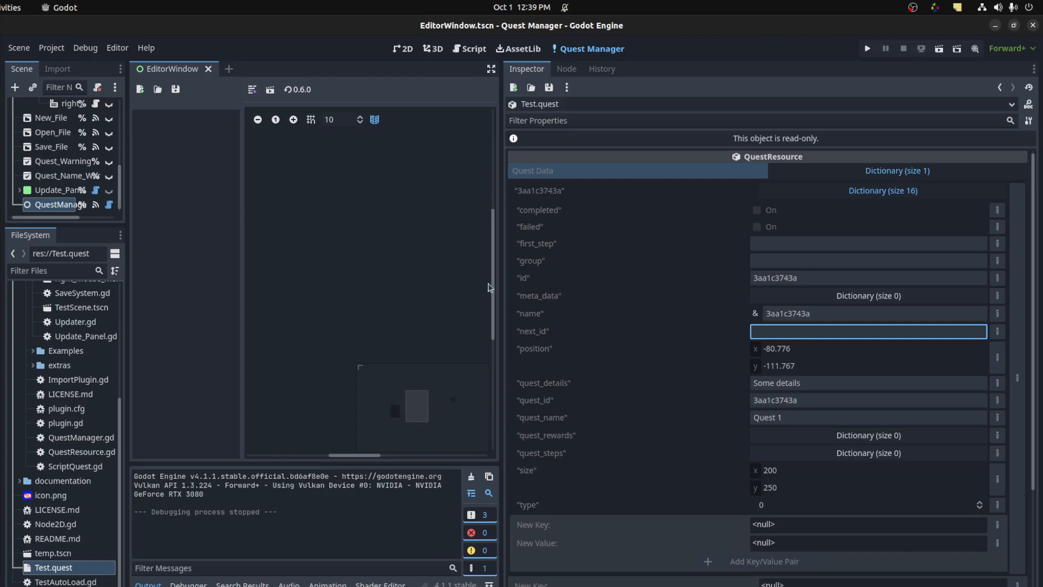
# Restore the editor canvas width and switch to the browser's GitHub QuestManager tab.
pyautogui.moveTo(502, 268); pyautogui.dragTo(766, 269)
pyautogui.hotkey('alt', 'Tab')
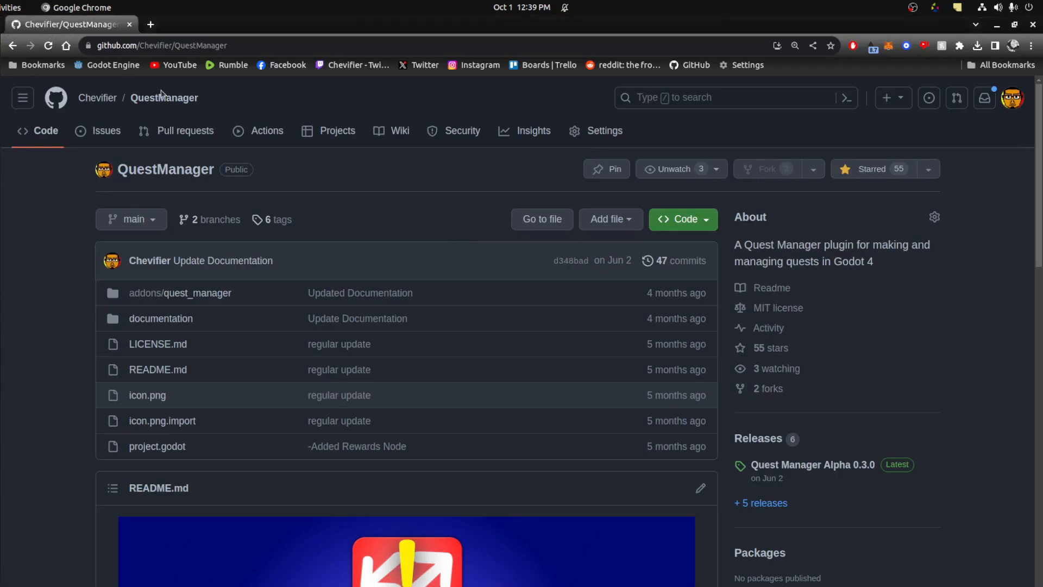
pyautogui.scroll(-1, 262, 332)
pyautogui.scroll(-2, 299, 289)
pyautogui.scroll(3, 299, 290)
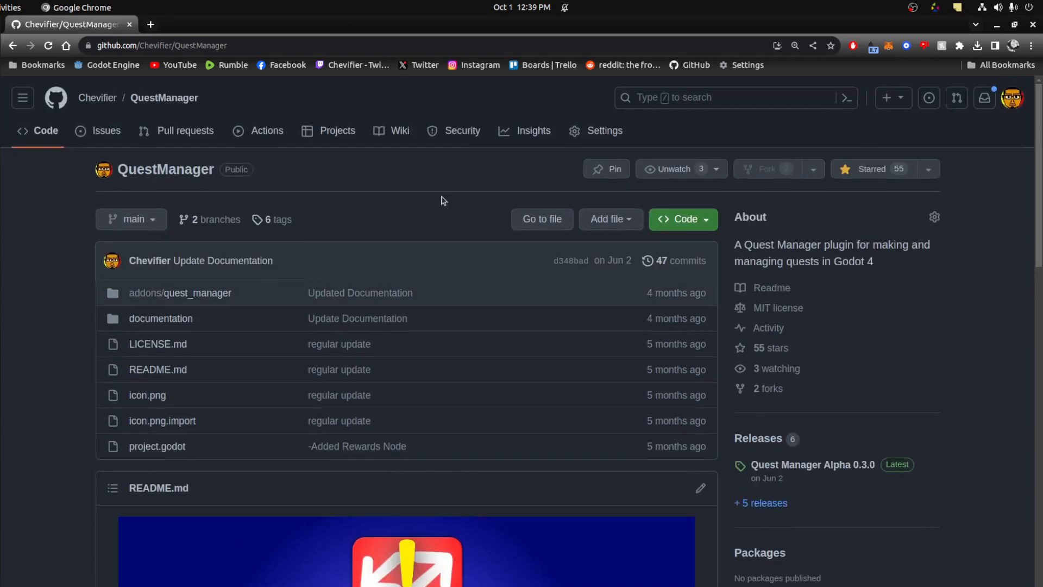
pyautogui.scroll(-3, 360, 397)
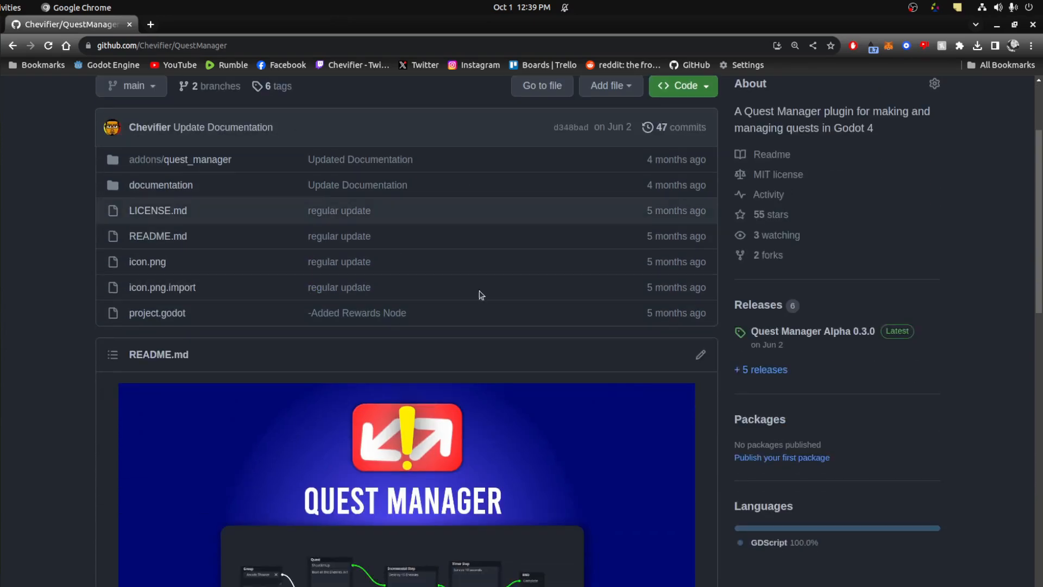
pyautogui.scroll(3, 449, 226)
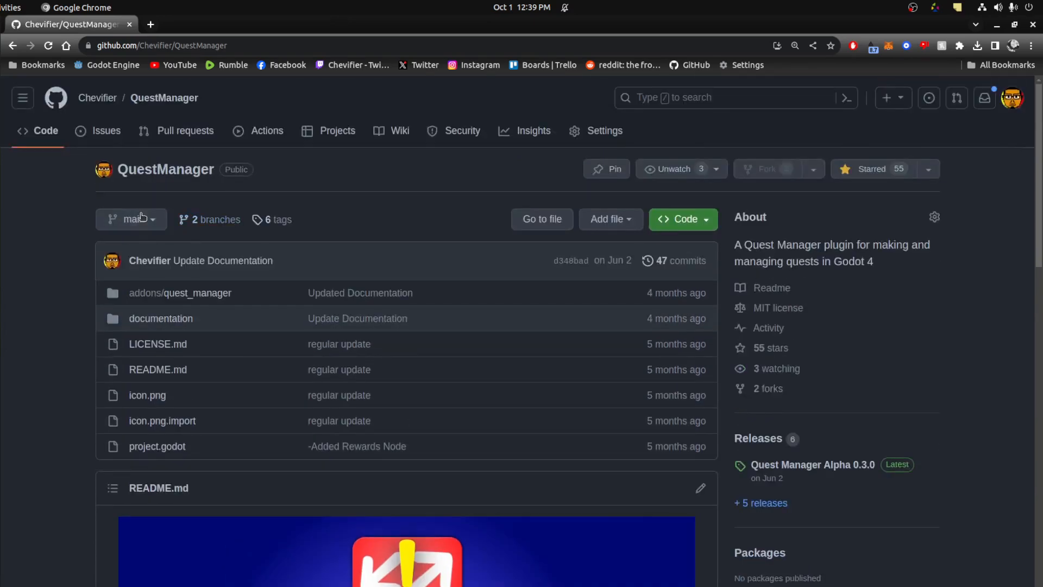
pyautogui.scroll(-3, 544, 368)
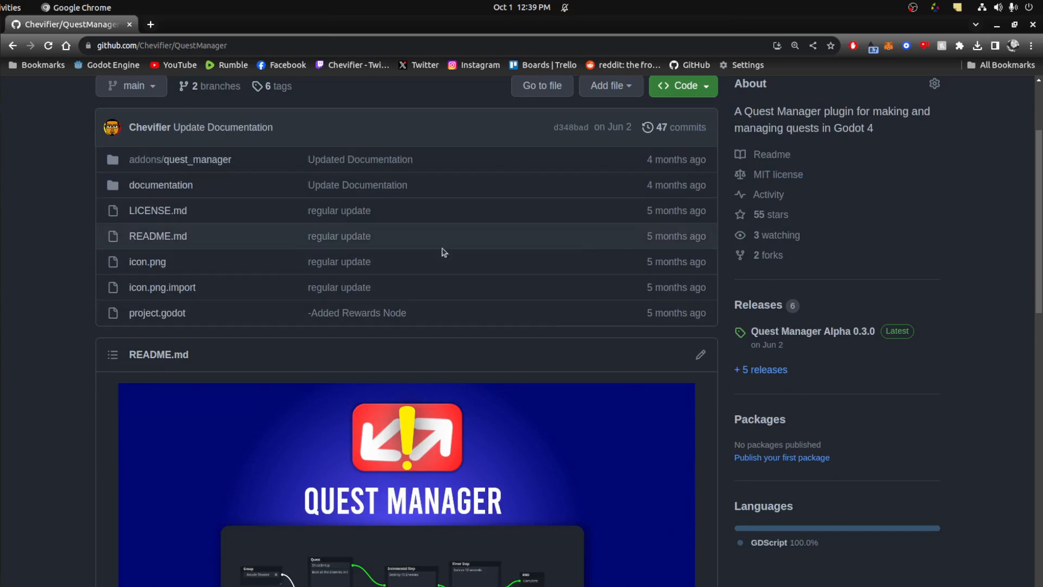
pyautogui.scroll(1, 687, 300)
pyautogui.scroll(1, 687, 300)
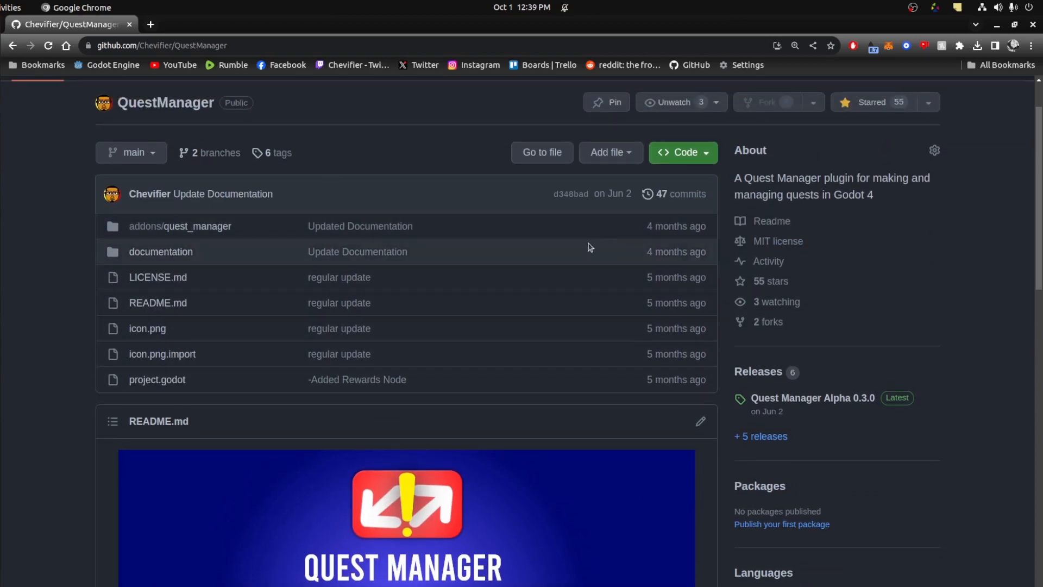
pyautogui.scroll(-3, 694, 424)
pyautogui.scroll(3, 764, 349)
pyautogui.click(137, 156)
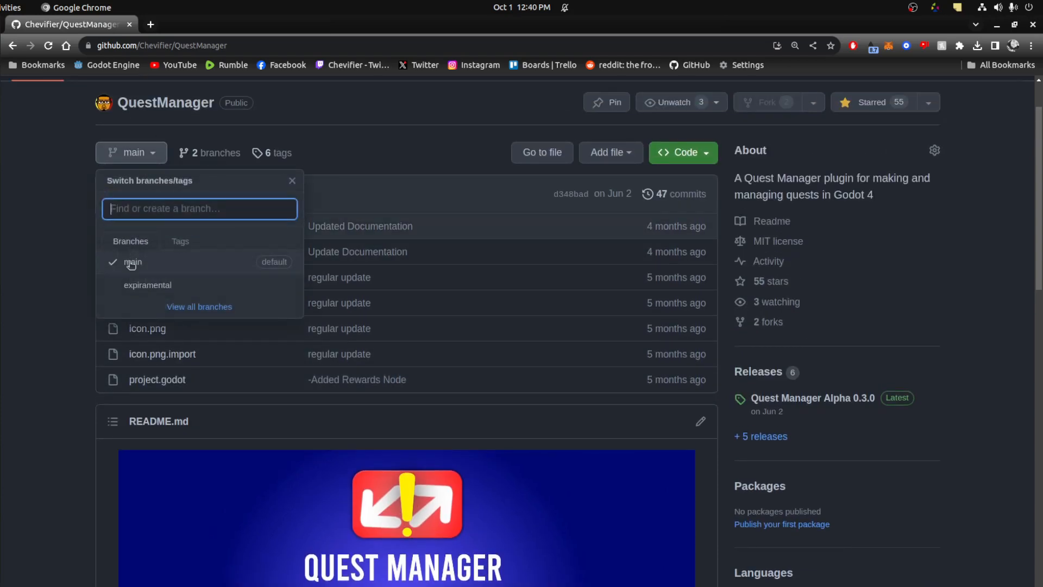
pyautogui.click(145, 283)
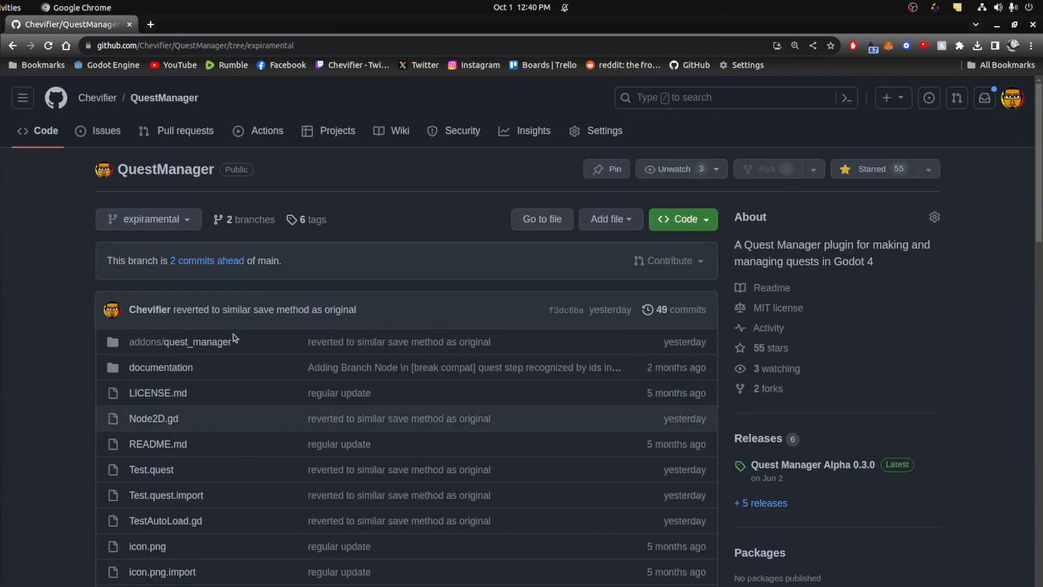
pyautogui.scroll(-5, 421, 354)
pyautogui.scroll(-1, 438, 306)
pyautogui.scroll(-3, 437, 302)
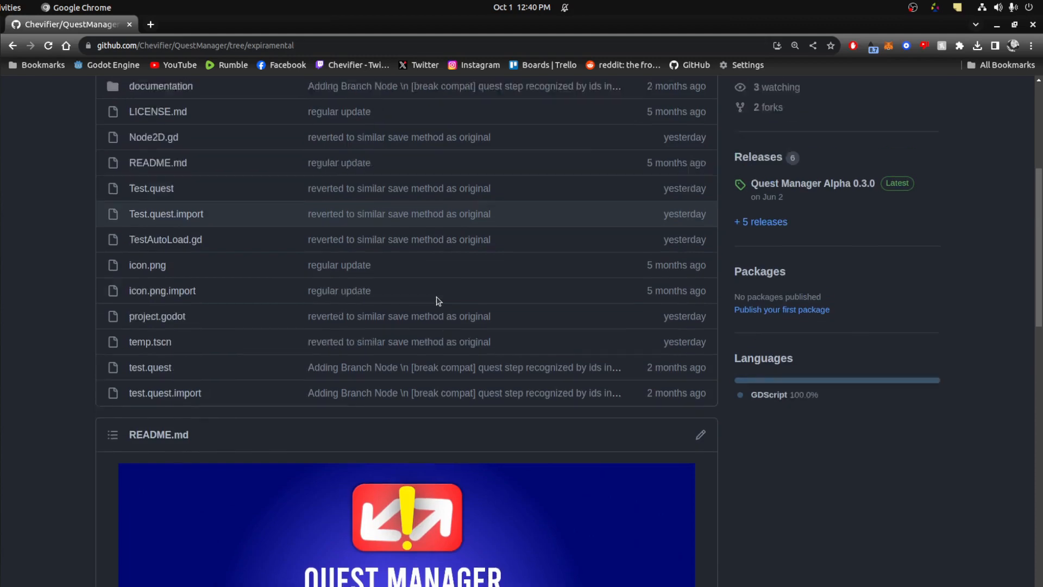
pyautogui.scroll(5, 438, 298)
pyautogui.scroll(-5, 298, 316)
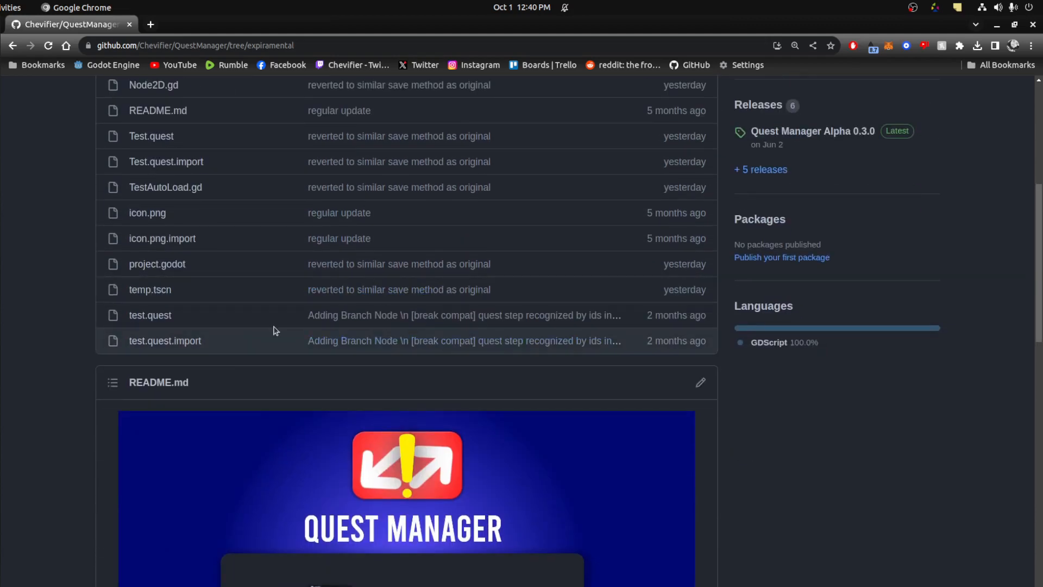
pyautogui.scroll(3, 275, 328)
pyautogui.scroll(2, 423, 346)
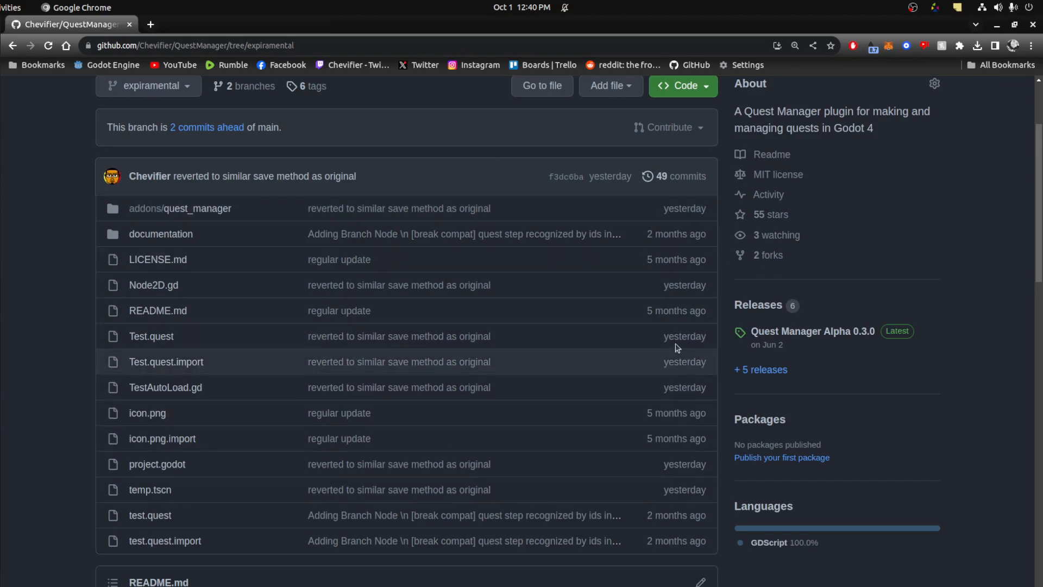
pyautogui.scroll(2, 676, 418)
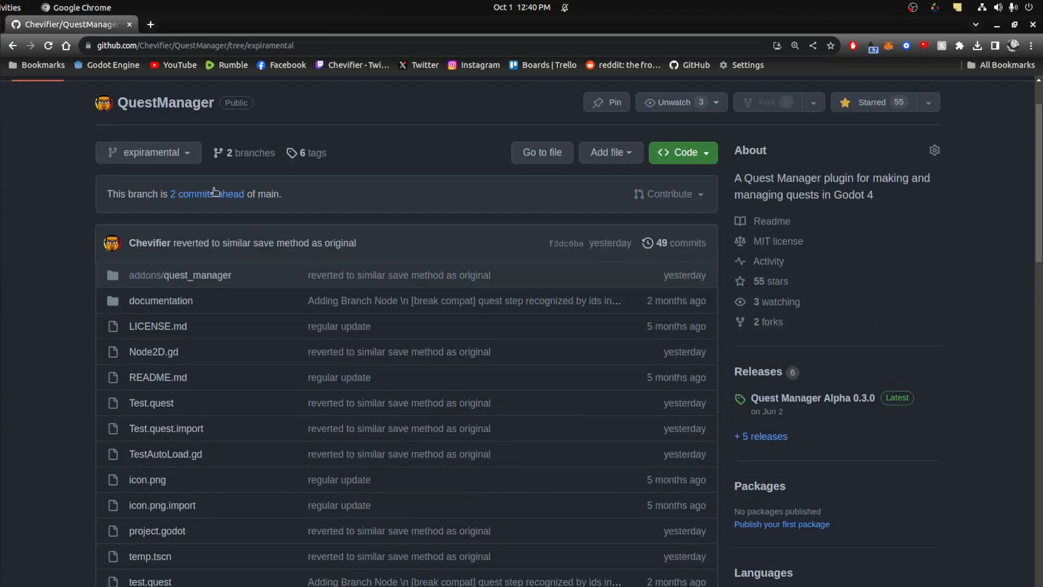
pyautogui.click(146, 148)
pyautogui.click(135, 261)
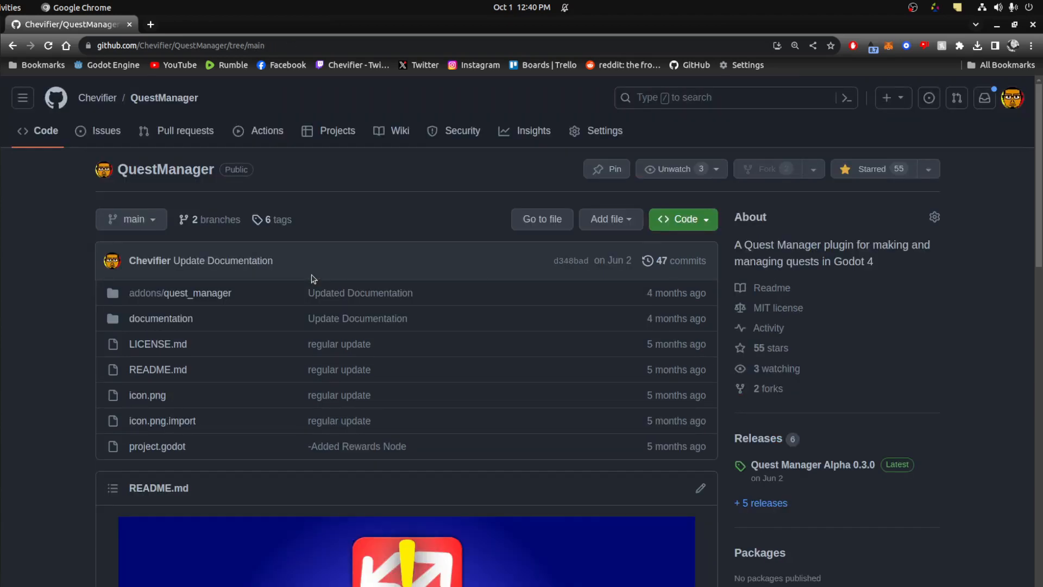